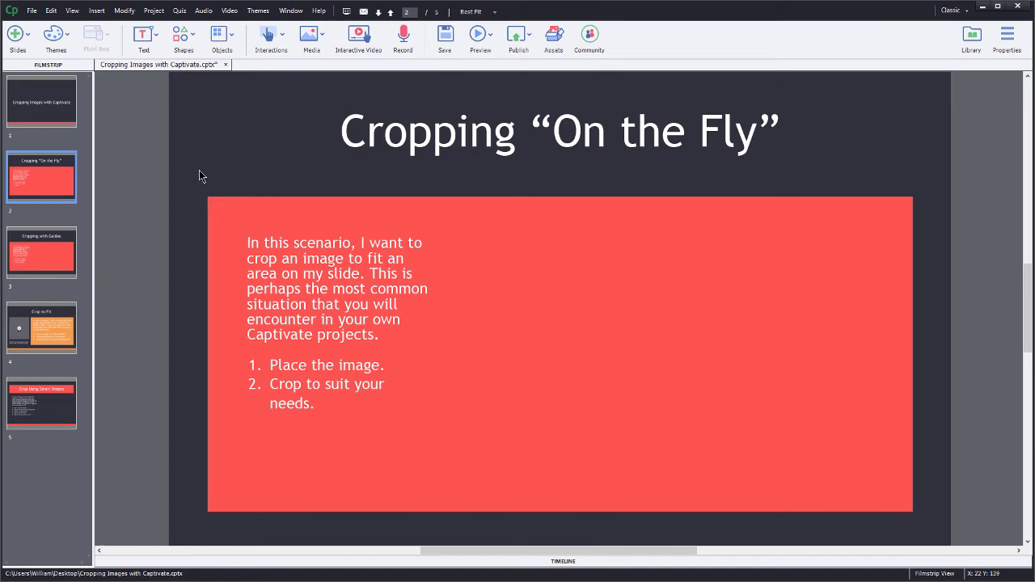
Insert laptop.jpeg via Media > Image onto the Cropping “On the Fly” slide
left_click(317, 48)
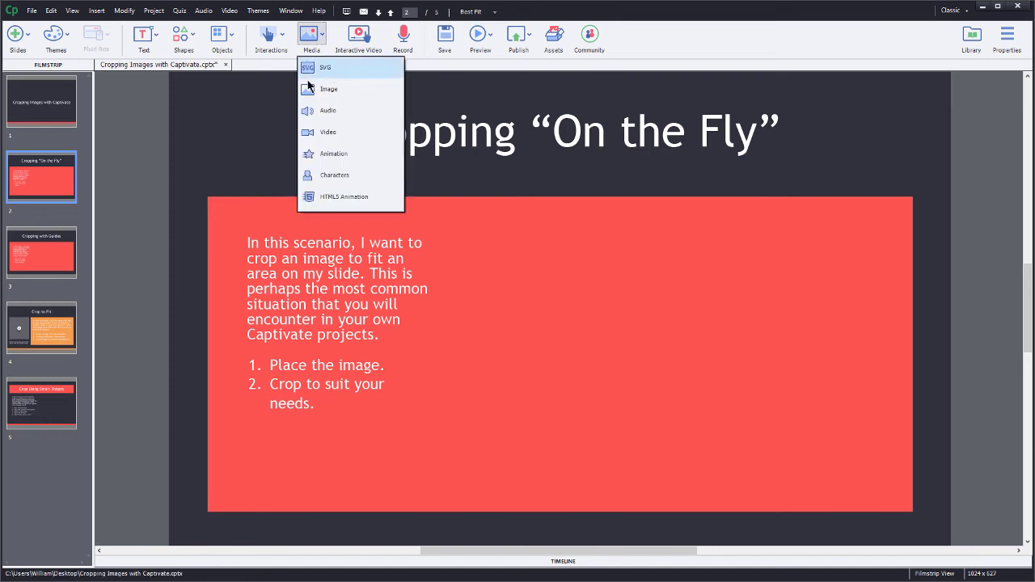
left_click(321, 90)
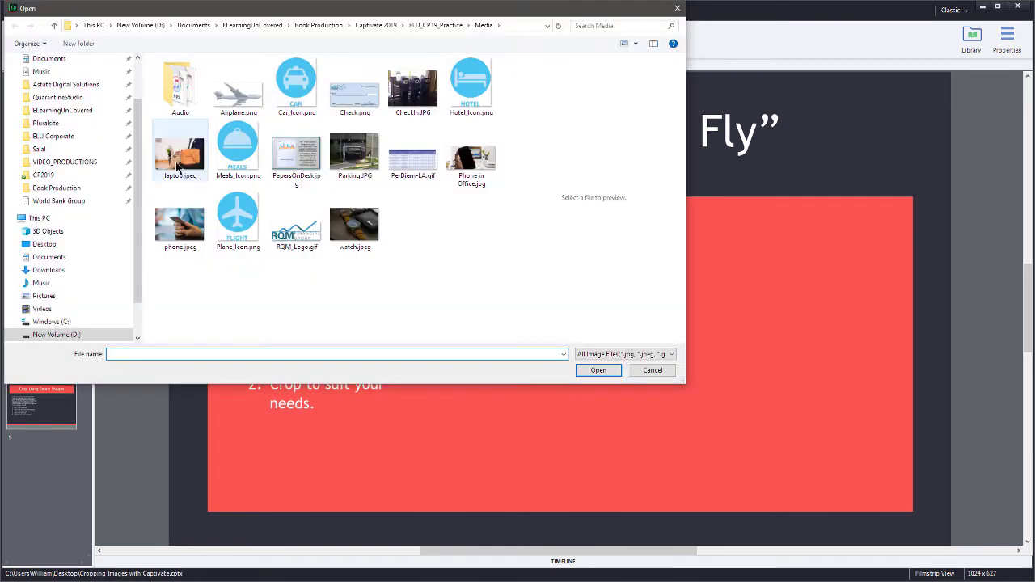
left_click(180, 162)
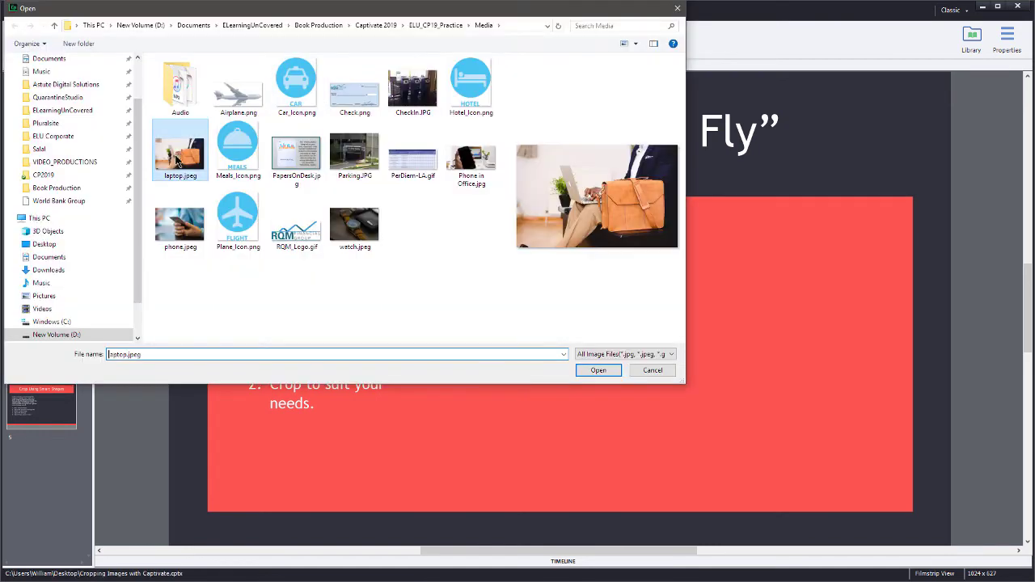
left_click(607, 370)
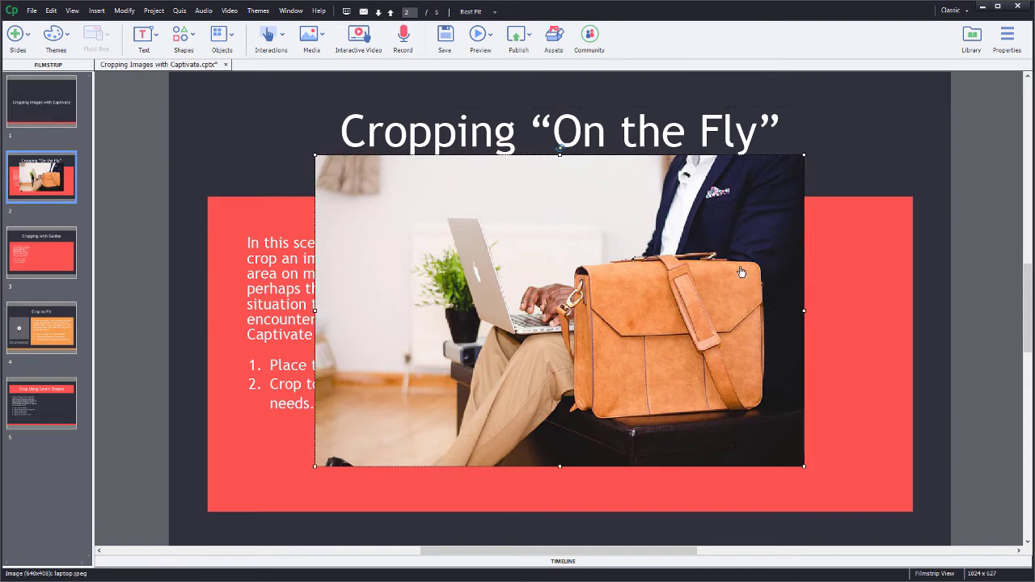
Move the laptop photo right of the text and shrink it to 578x368 within the red panel
left_click_drag(596, 231, 687, 281)
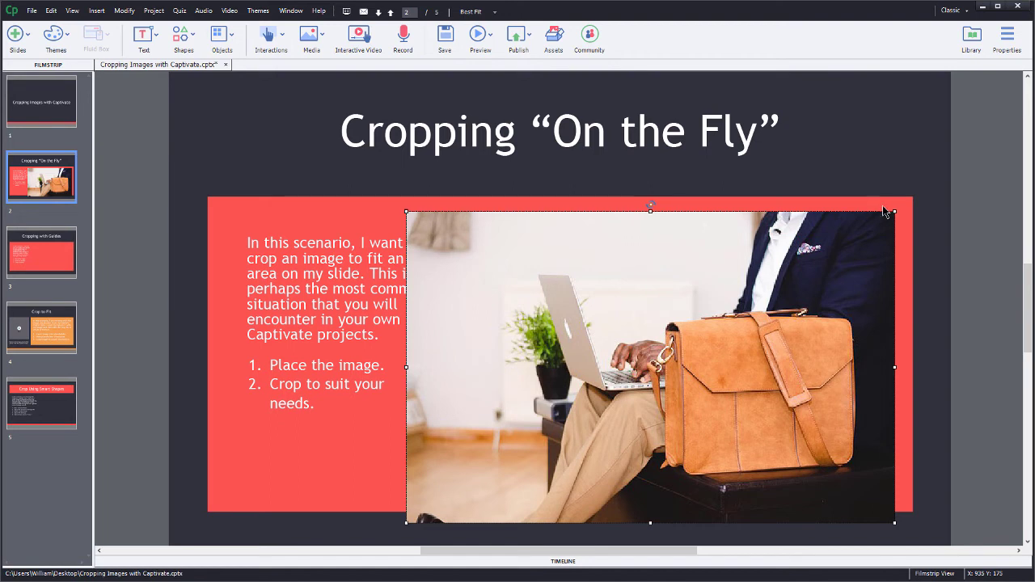
left_click_drag(864, 247, 865, 246)
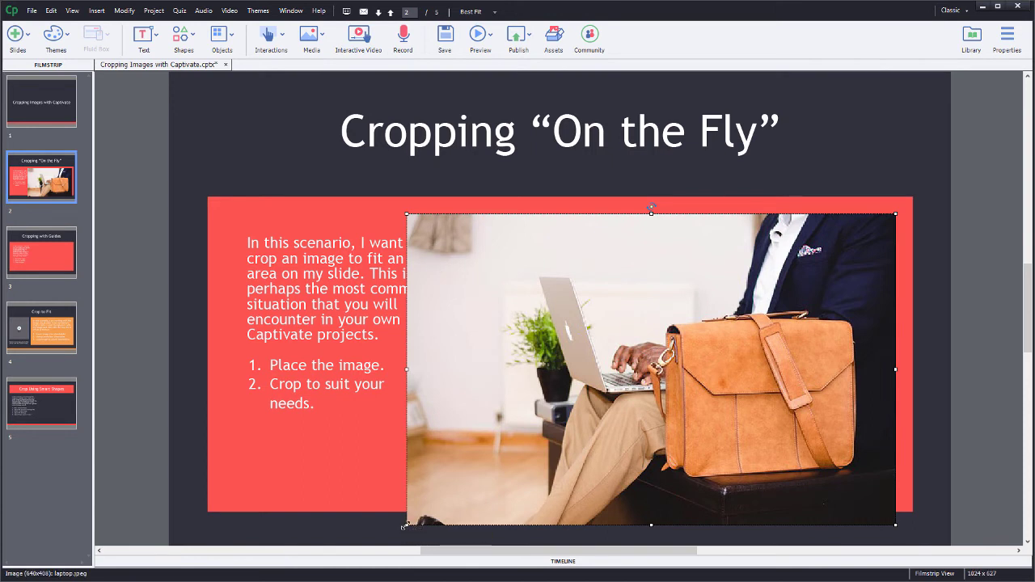
left_click_drag(404, 526, 423, 494)
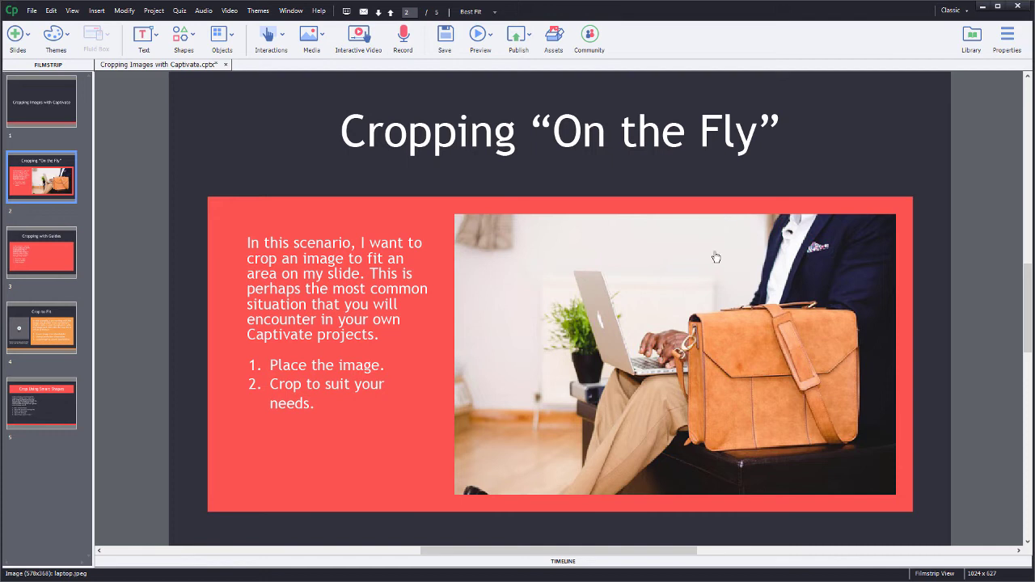
Crop the left side of the laptop photo using the Edit Image crop tool
left_click(715, 257)
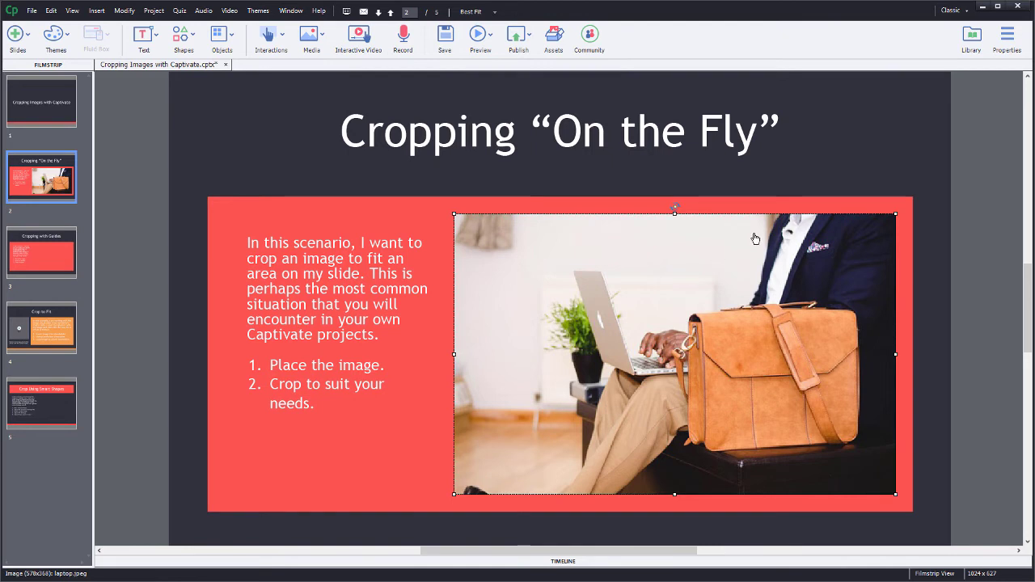
left_click(1007, 41)
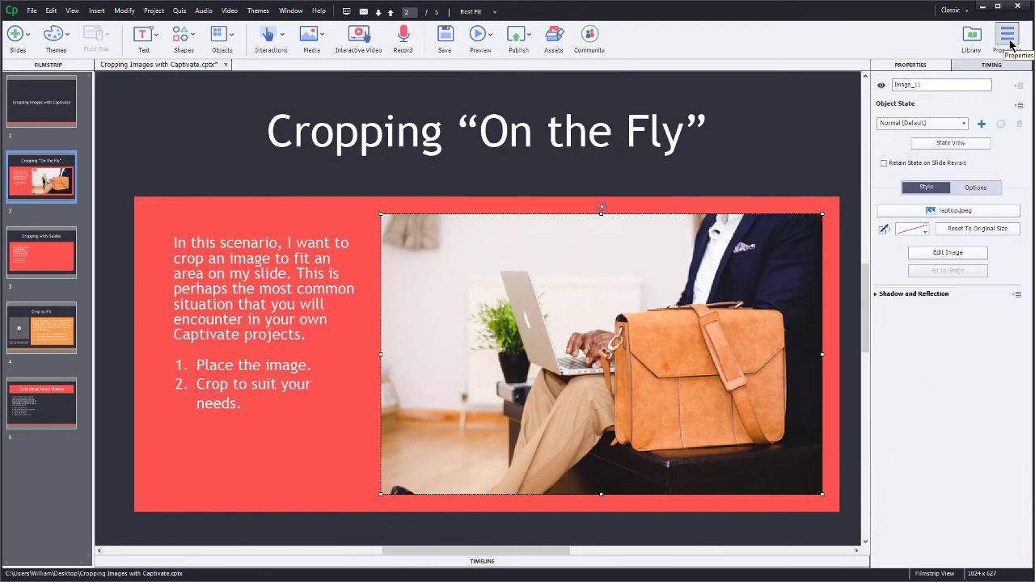
left_click(940, 258)
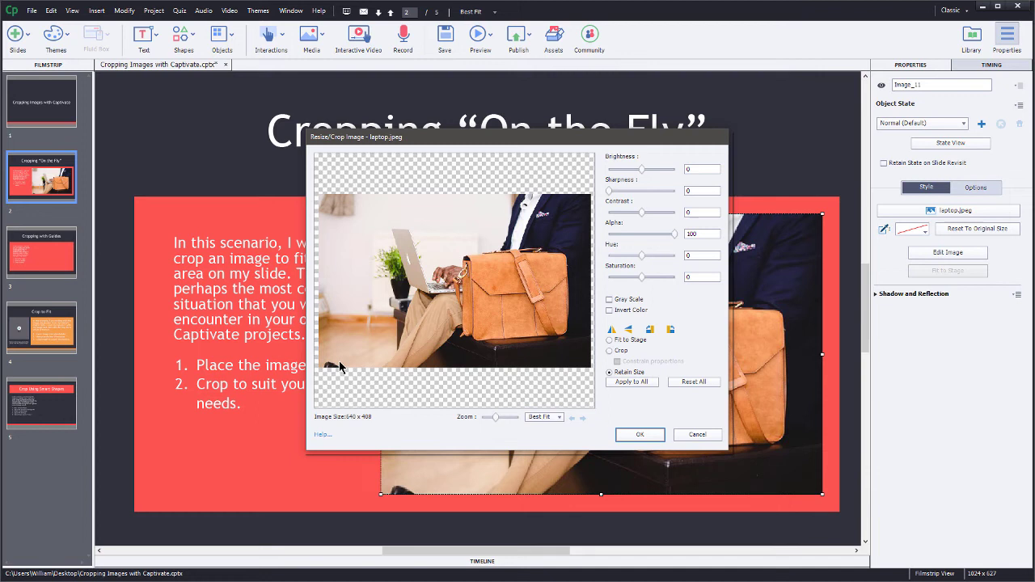
left_click(611, 351)
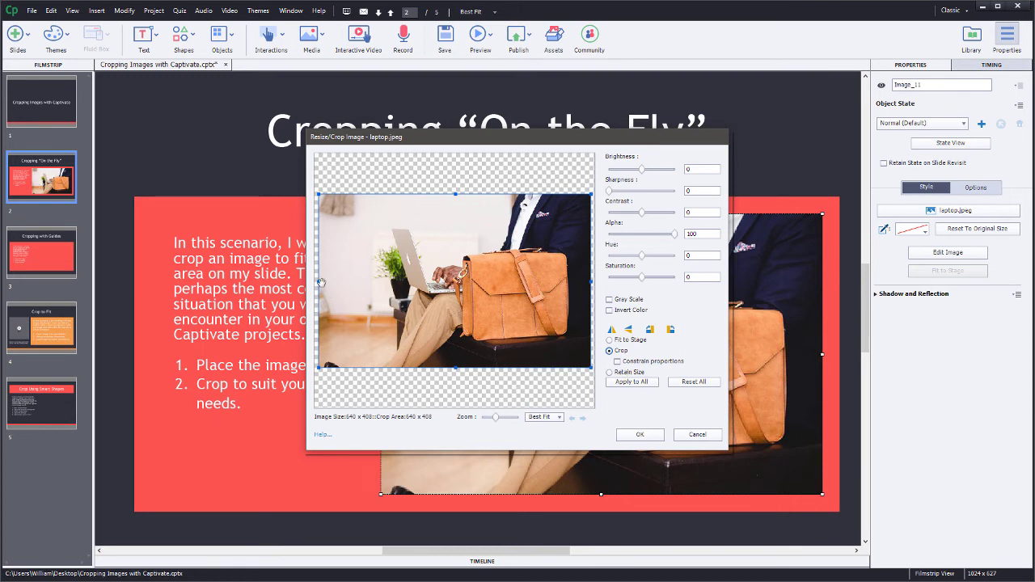
left_click_drag(320, 282, 358, 287)
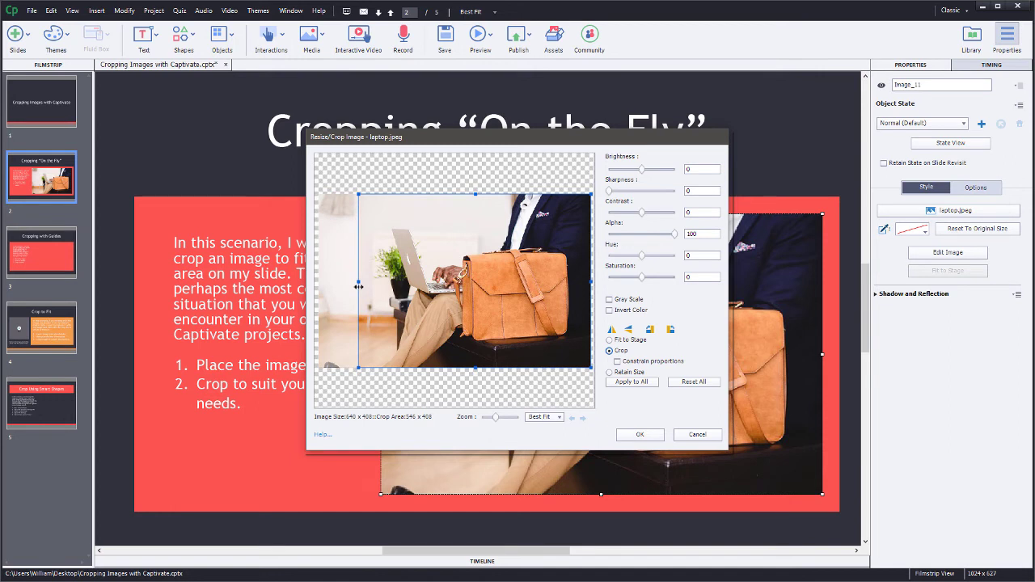
left_click(641, 436)
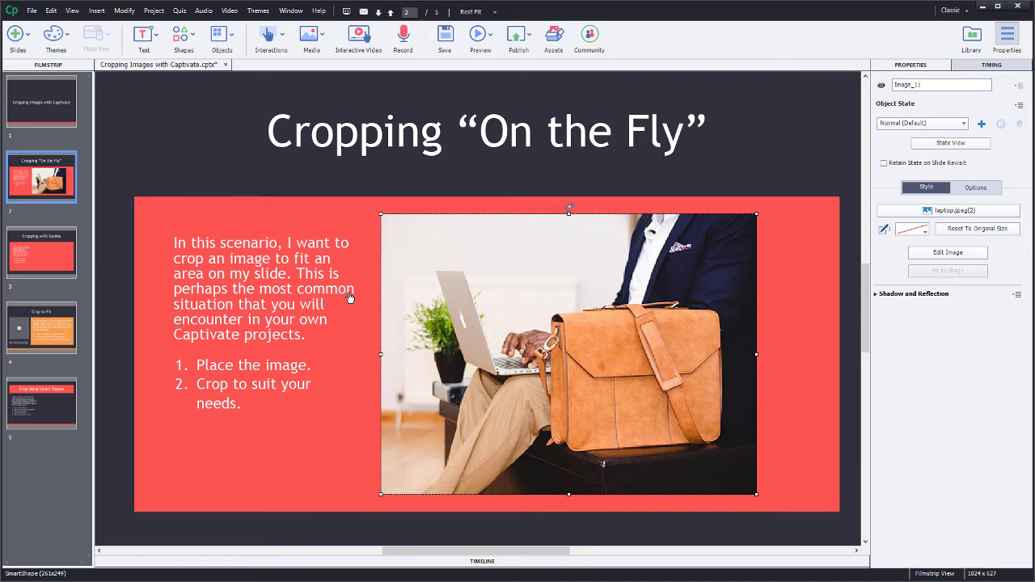
Undo the first crop and re-crop the photo from the left and bottom to 546x368
key("ctrl+z")
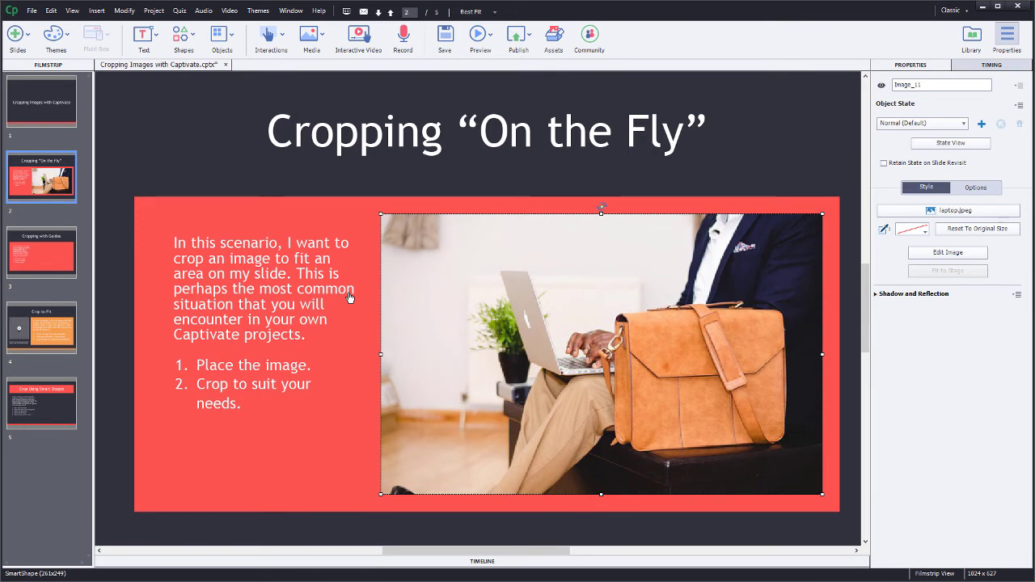
left_click(929, 253)
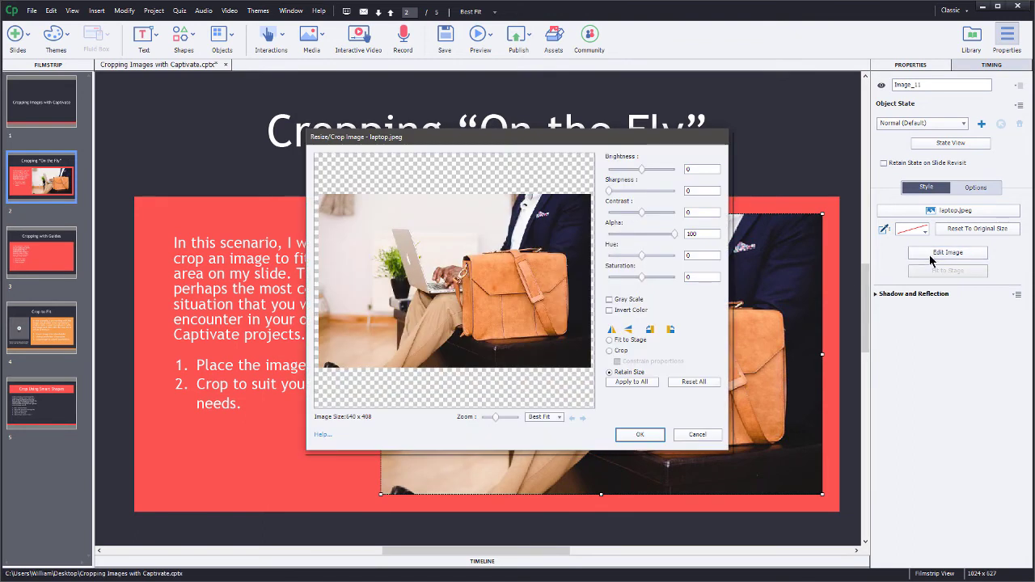
left_click(610, 351)
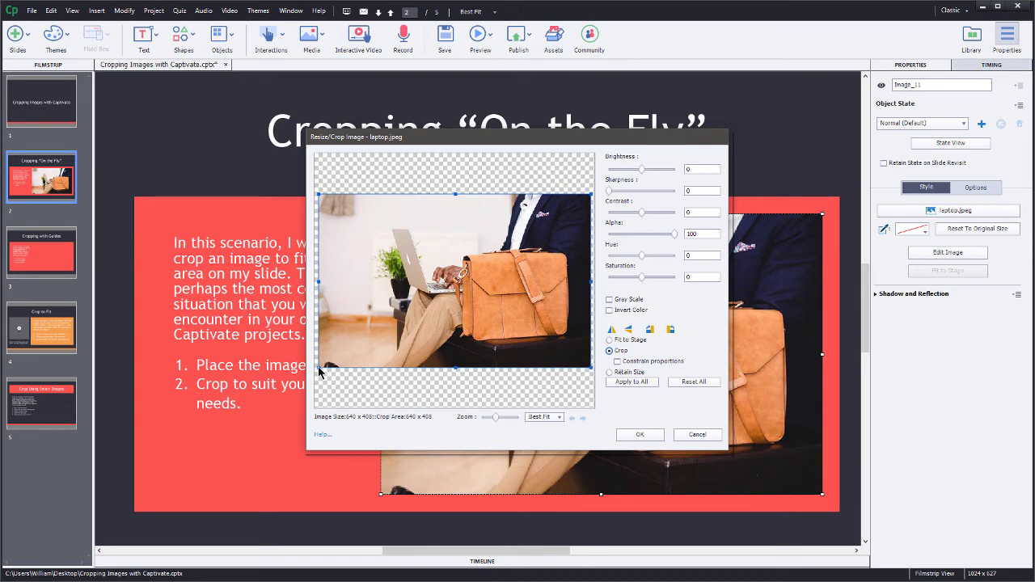
left_click_drag(319, 369, 358, 349)
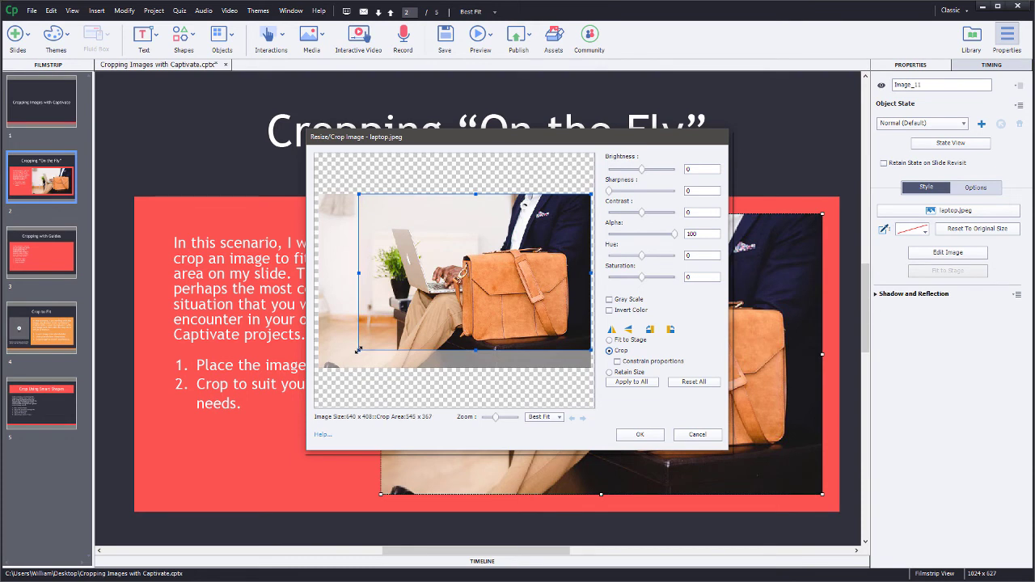
left_click(638, 434)
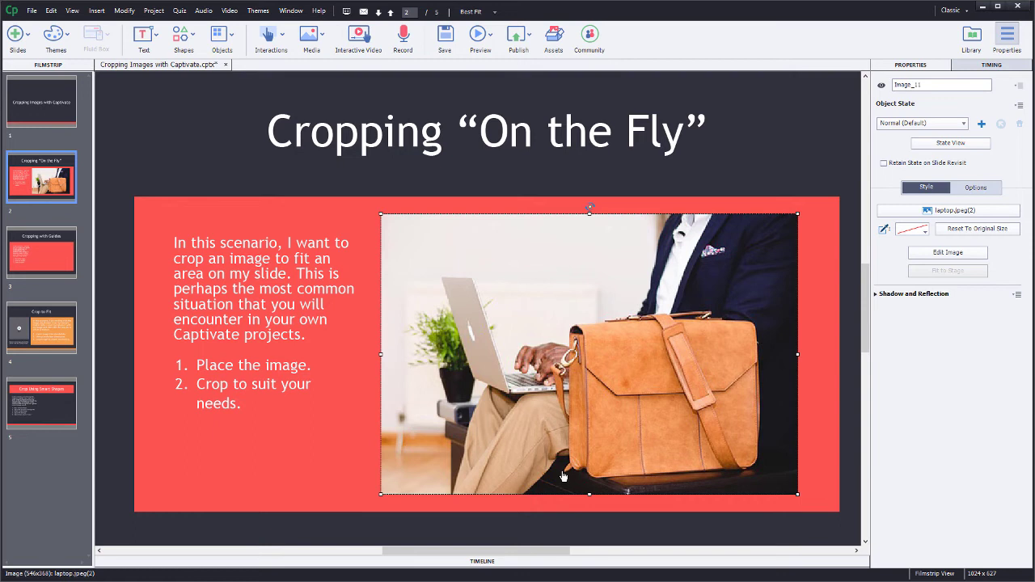
On slide 3, drag laptop.jpeg from the Library's Images onto the slide
left_click(51, 257)
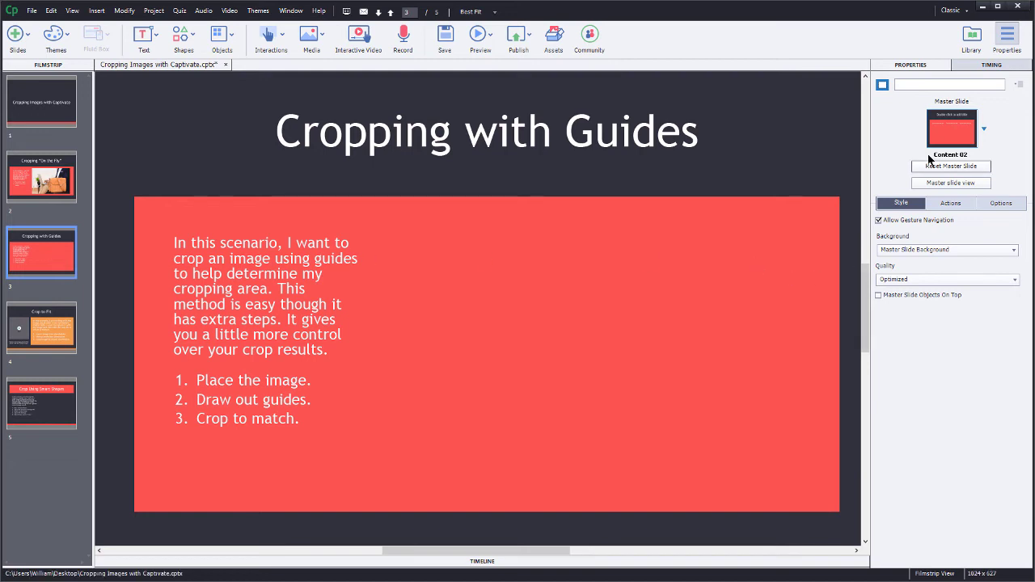
left_click(970, 44)
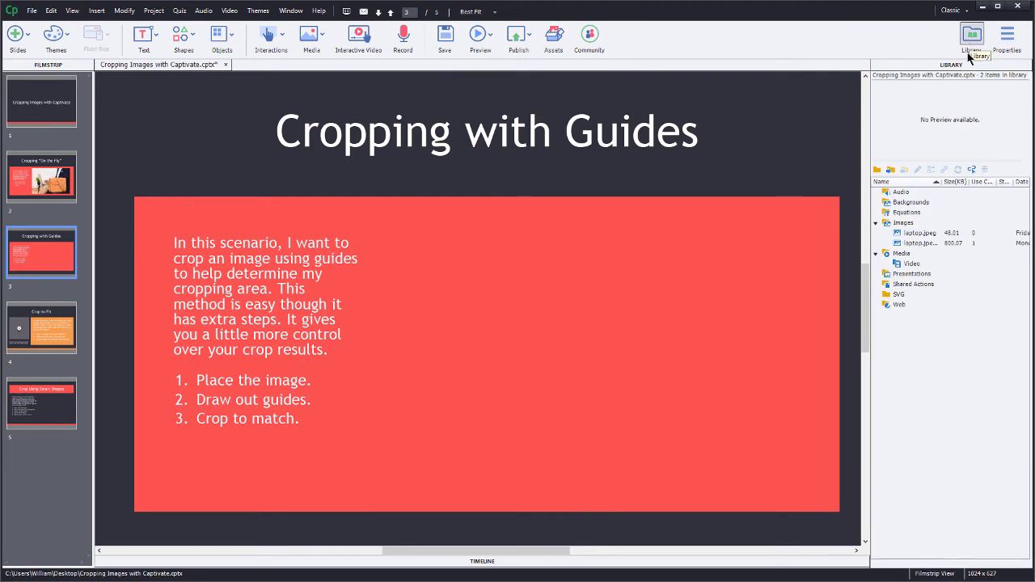
left_click(922, 233)
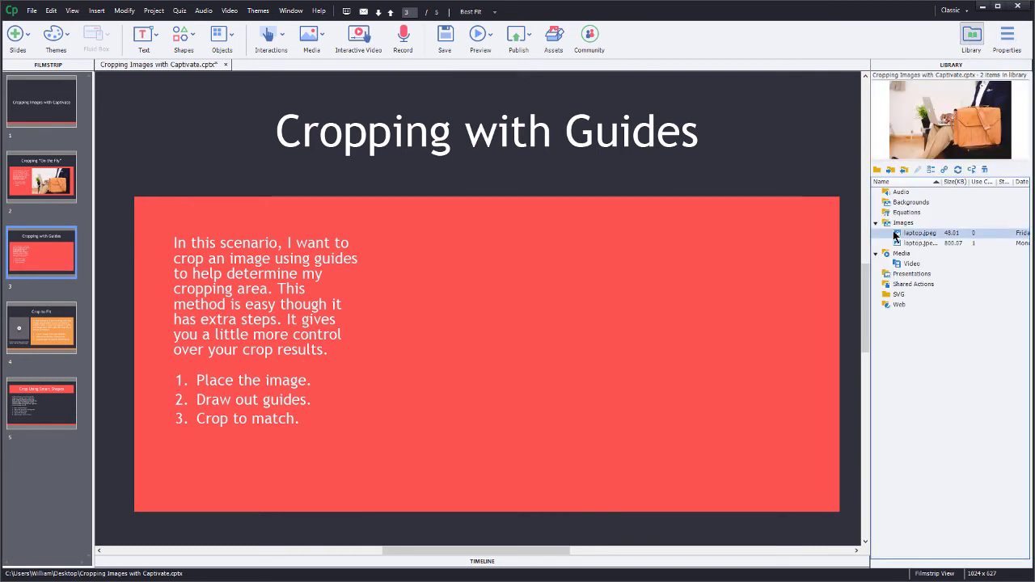
left_click_drag(898, 236, 333, 205)
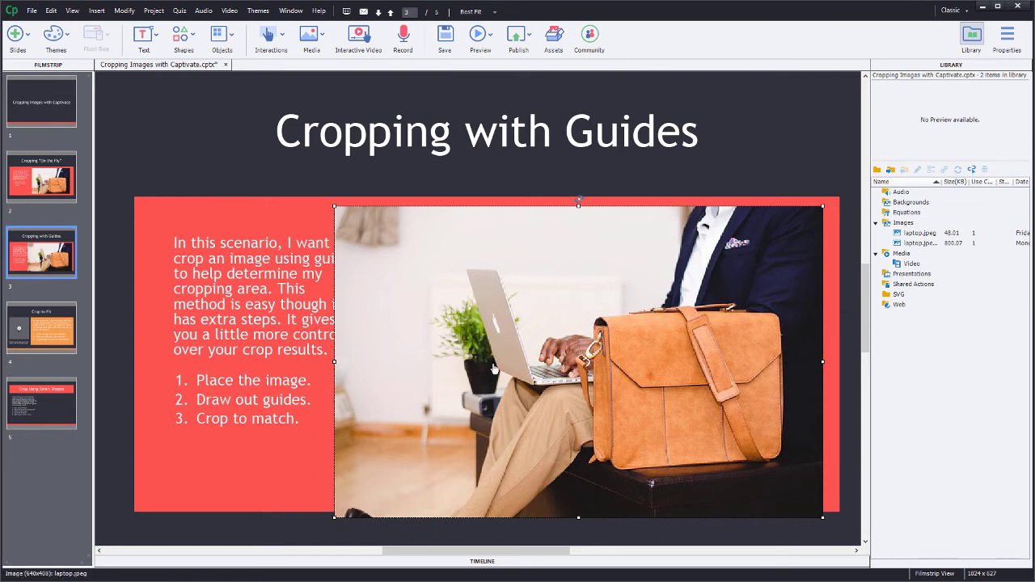
Enlarge the slide 3 laptop photo to 886x564 and position it over the red panel
left_click_drag(706, 249, 708, 253)
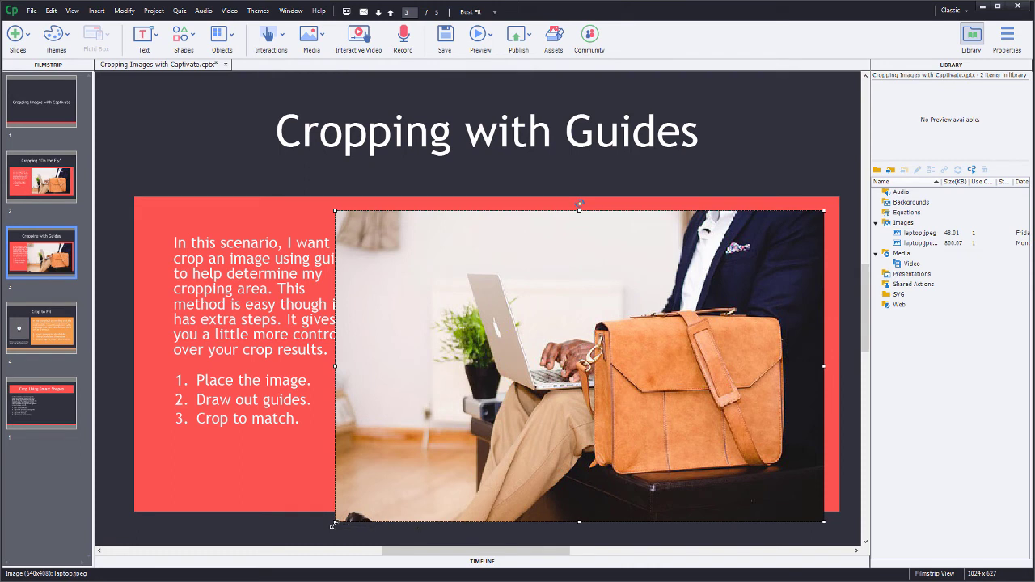
left_click_drag(333, 524, 66, 570)
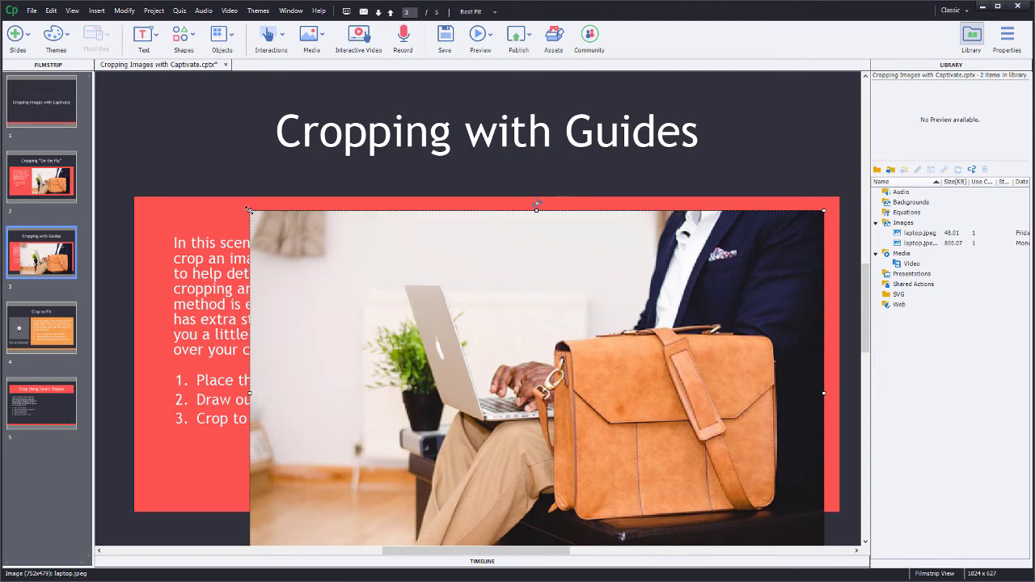
left_click_drag(249, 210, 114, 146)
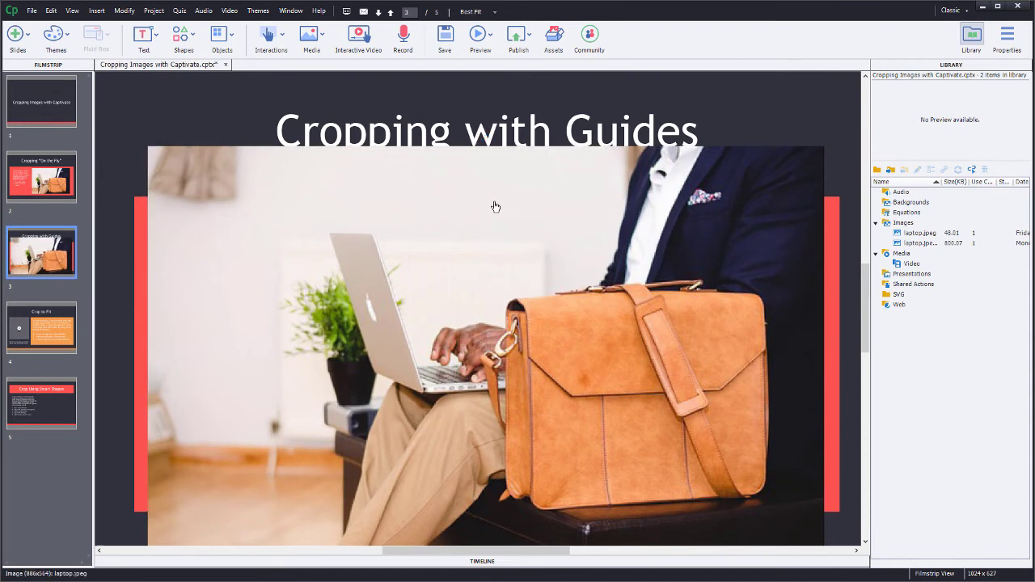
left_click_drag(495, 207, 493, 263)
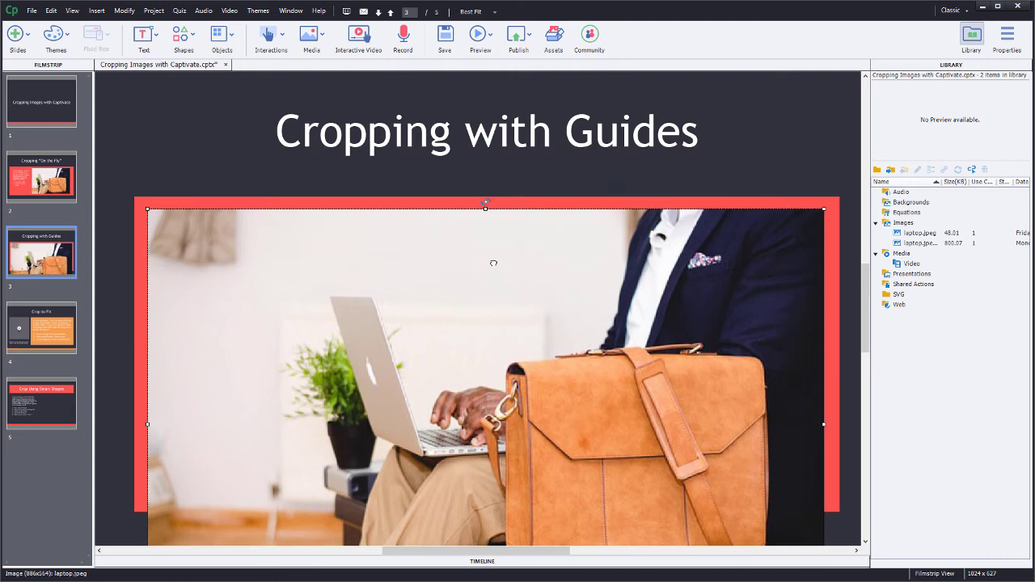
key("Down")
key("Down")
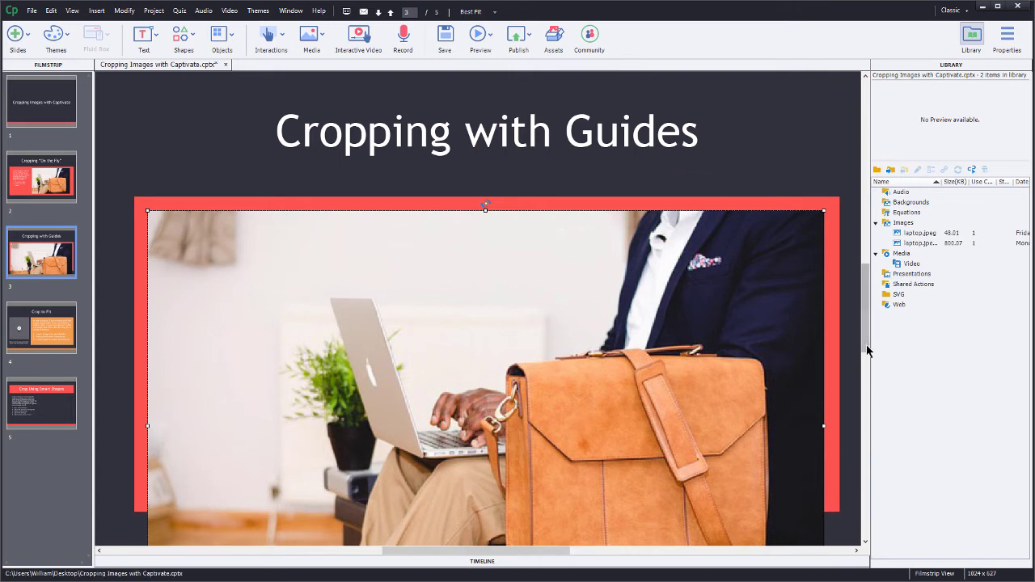
left_click_drag(867, 346, 847, 393)
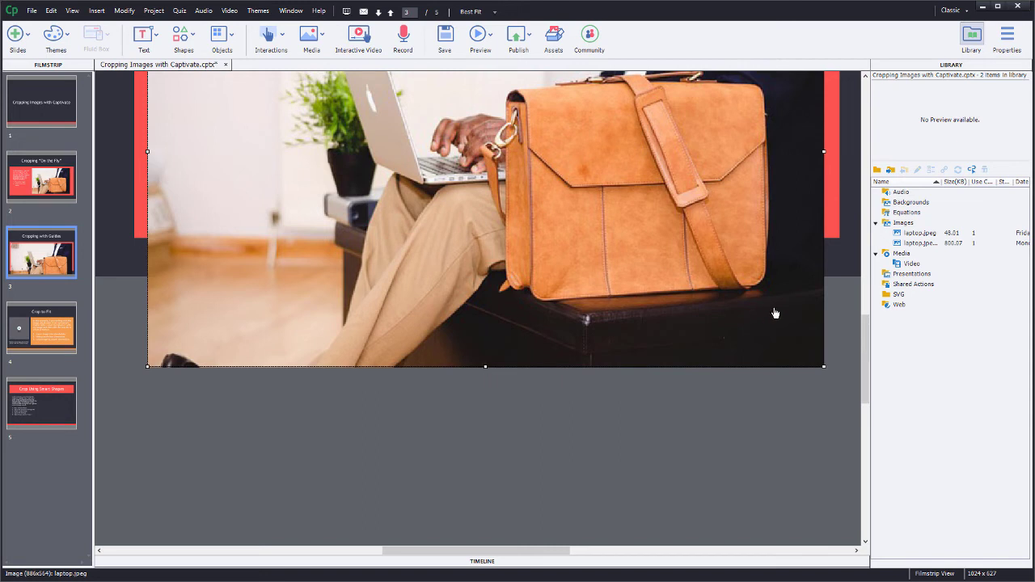
left_click_drag(866, 347, 860, 308)
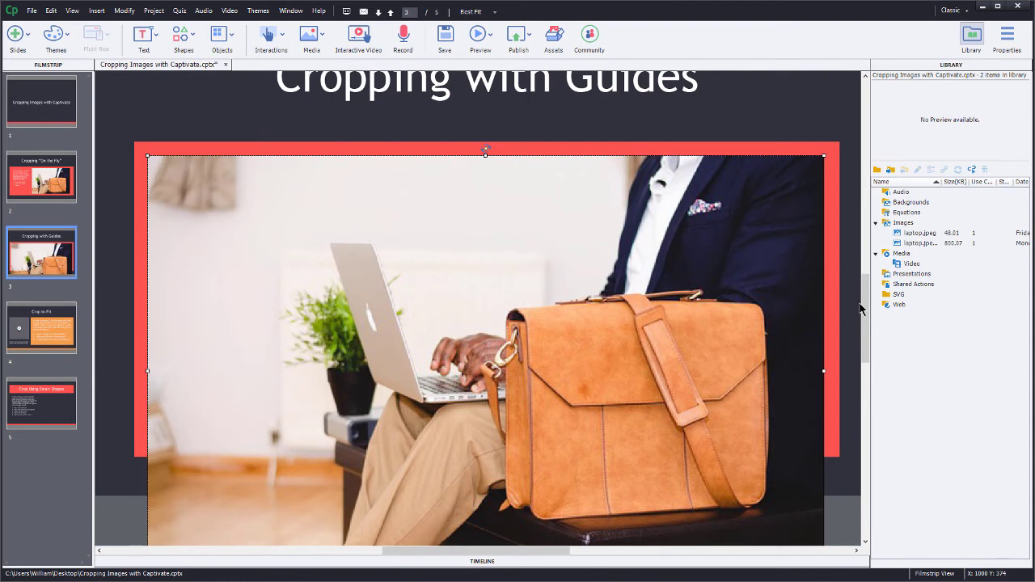
Show rulers and drag a horizontal guide down to the red frame's bottom edge
left_click(72, 11)
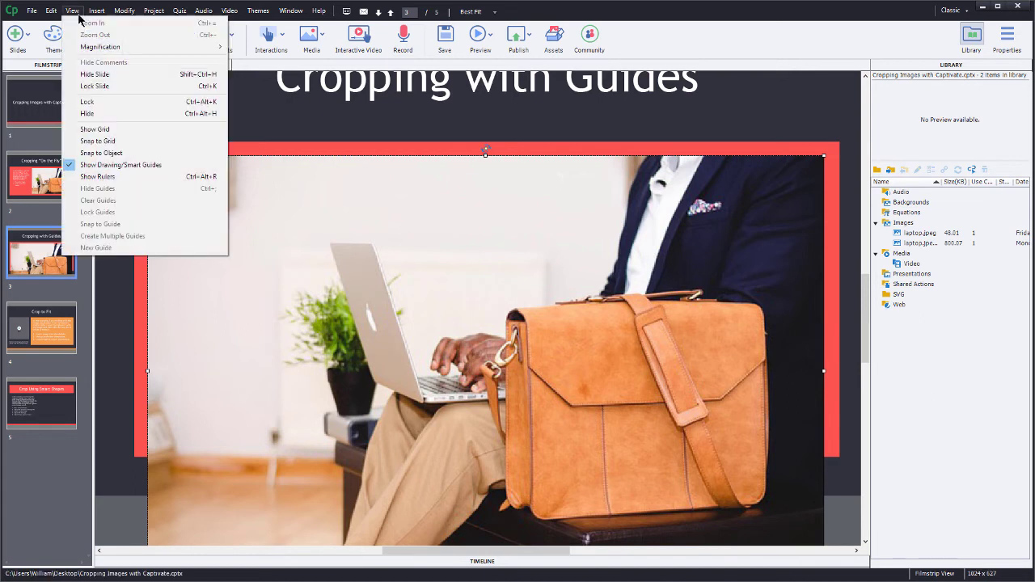
left_click(115, 177)
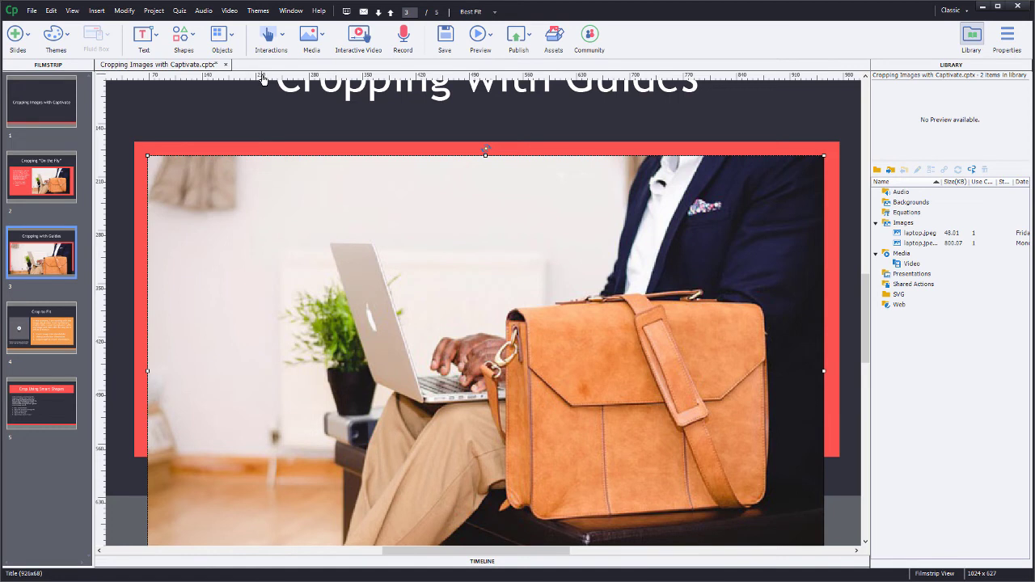
left_click_drag(263, 78, 273, 444)
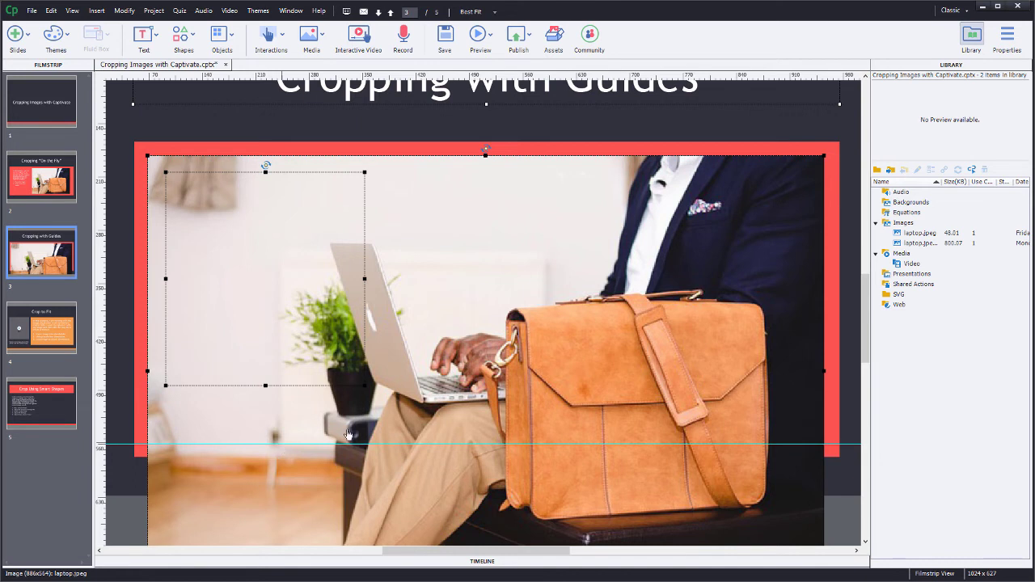
Crop the photo's bottom up to the guide, leaving it 886x376
left_click(832, 467)
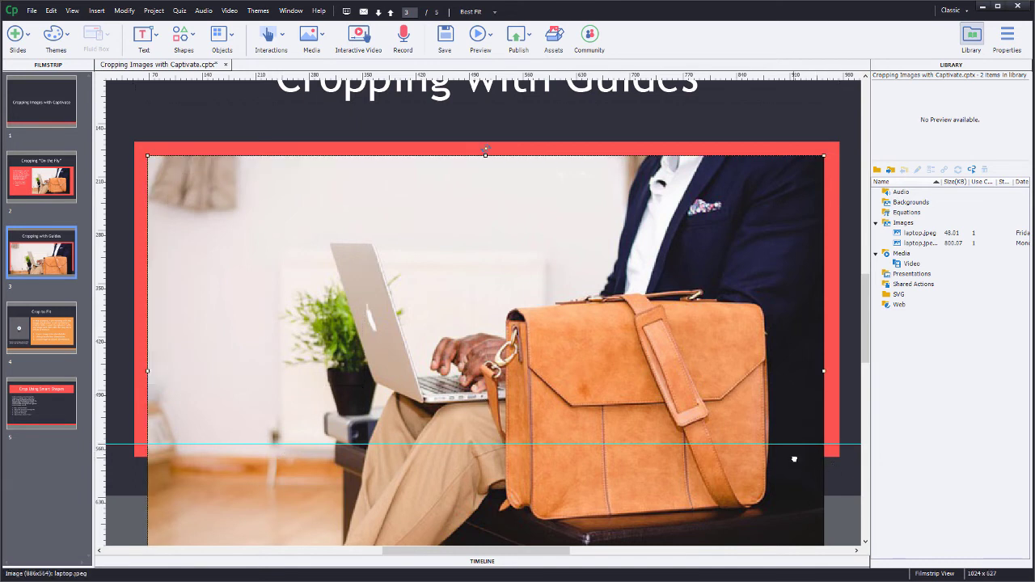
left_click(1006, 37)
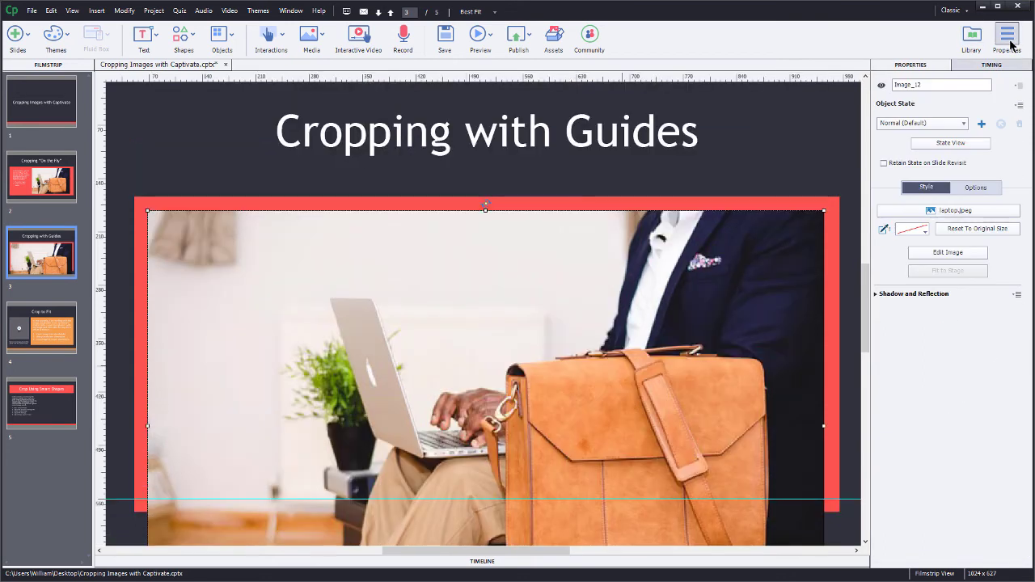
left_click(941, 253)
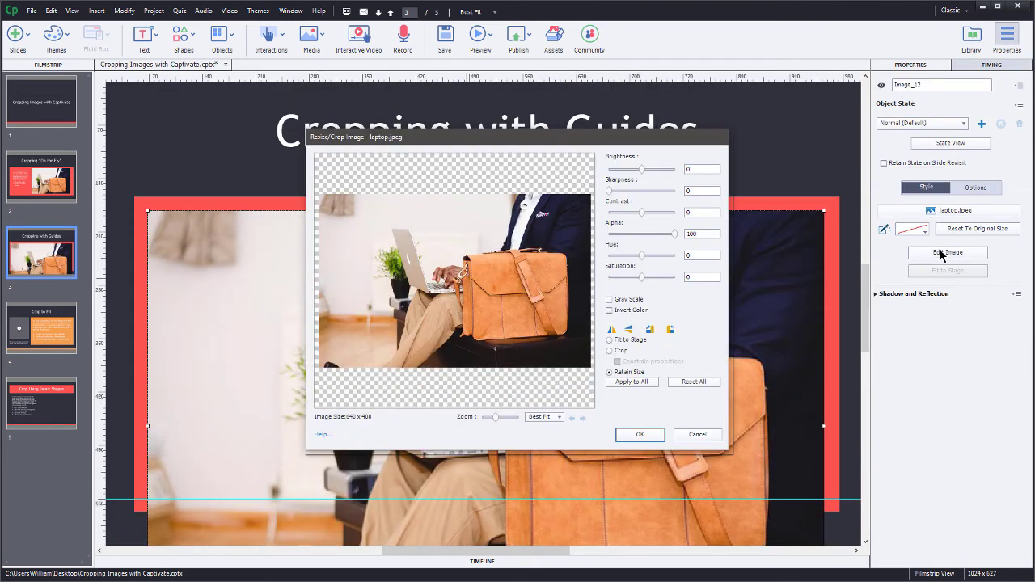
left_click(609, 351)
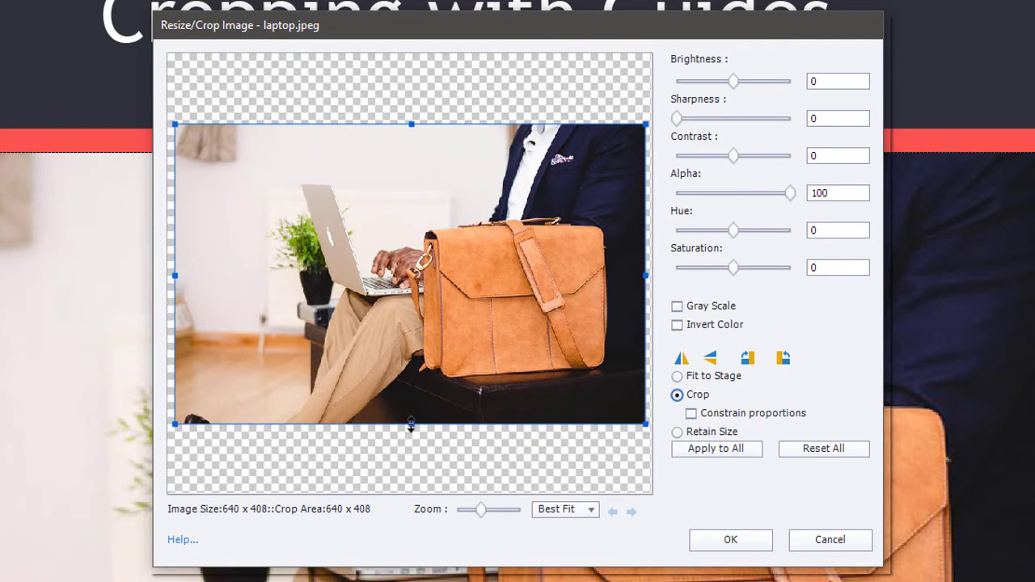
left_click_drag(410, 423, 386, 324)
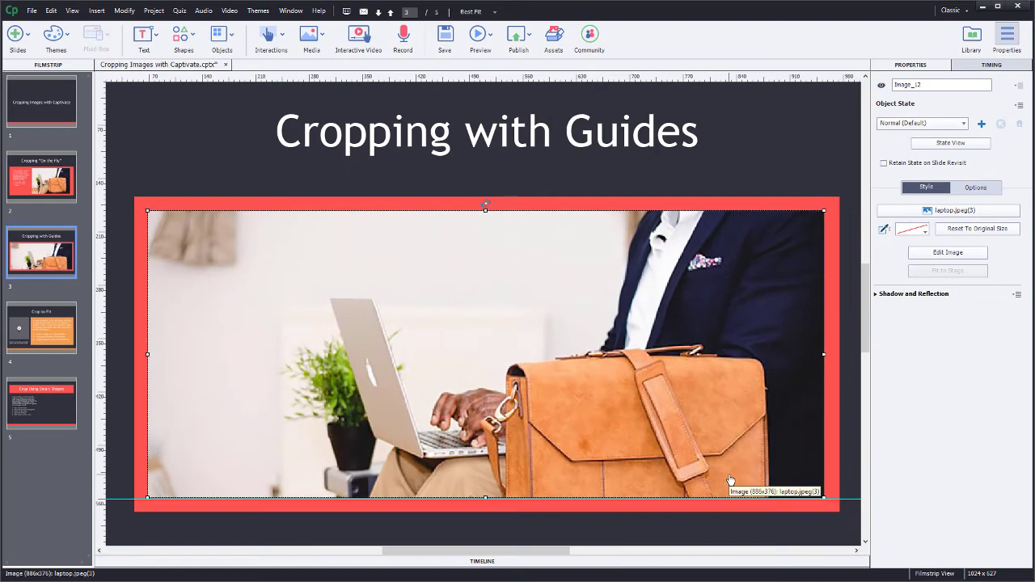
Send the cropped laptop photo to the back, behind the instruction box
right_click(745, 421)
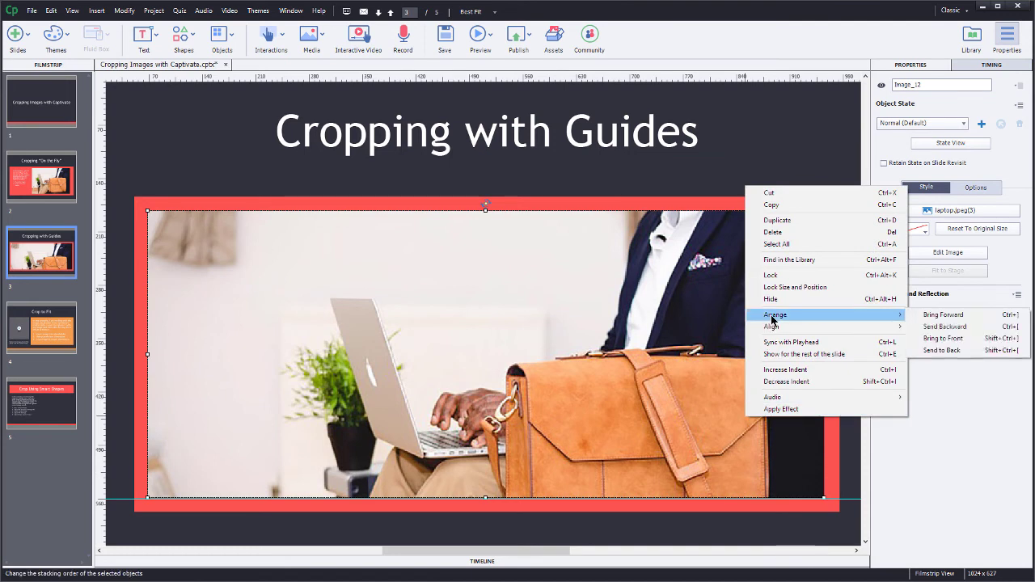
left_click(671, 410)
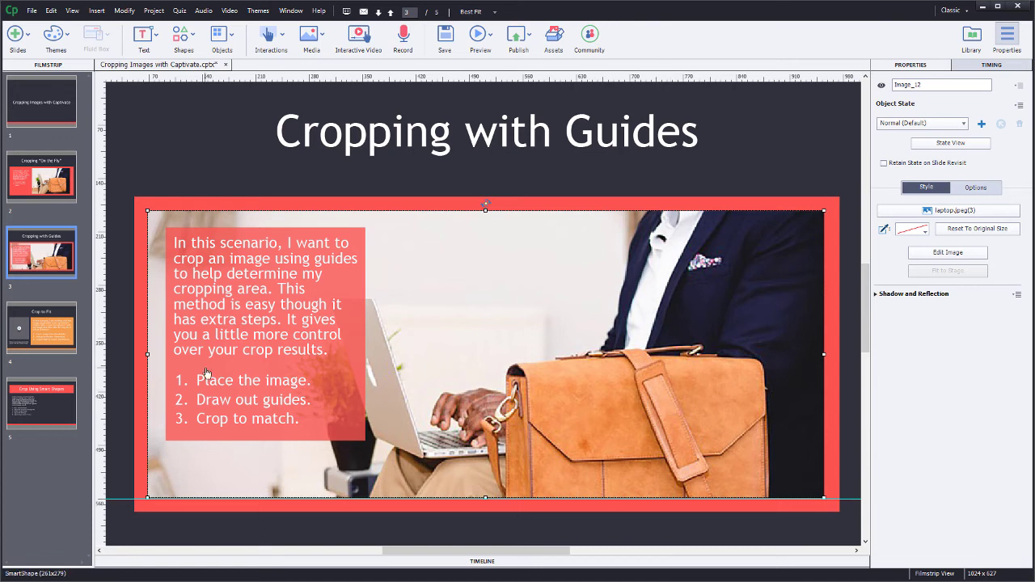
On slide 4, fill the empty image placeholder with laptop.jpeg from the library
left_click(48, 341)
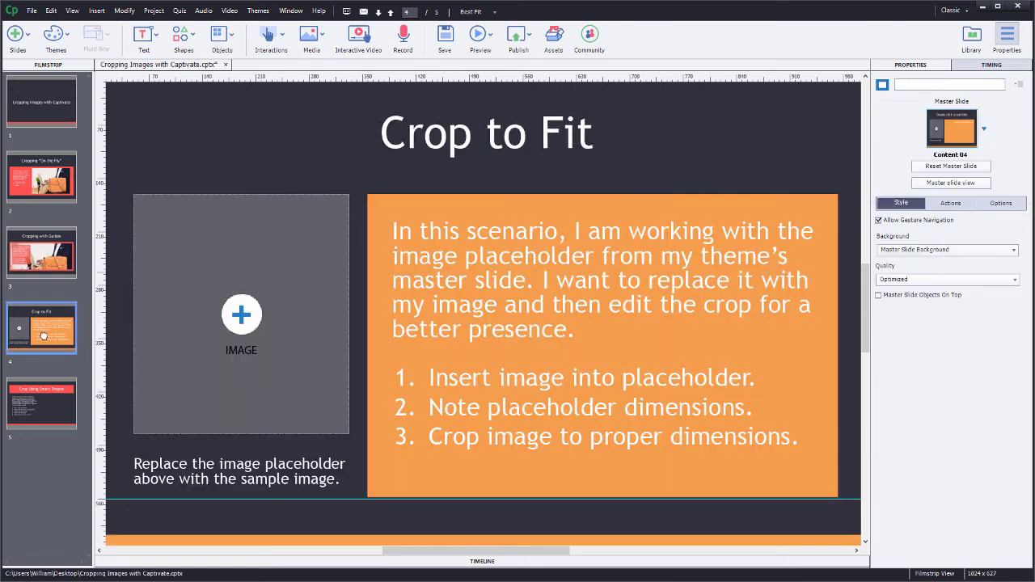
left_click(245, 321)
left_click(242, 318)
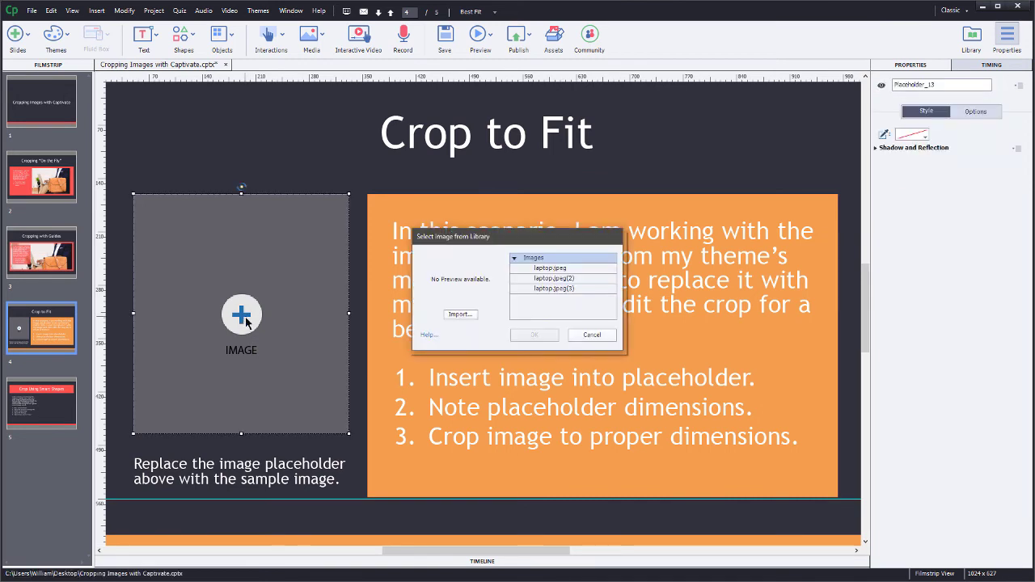
left_click(540, 275)
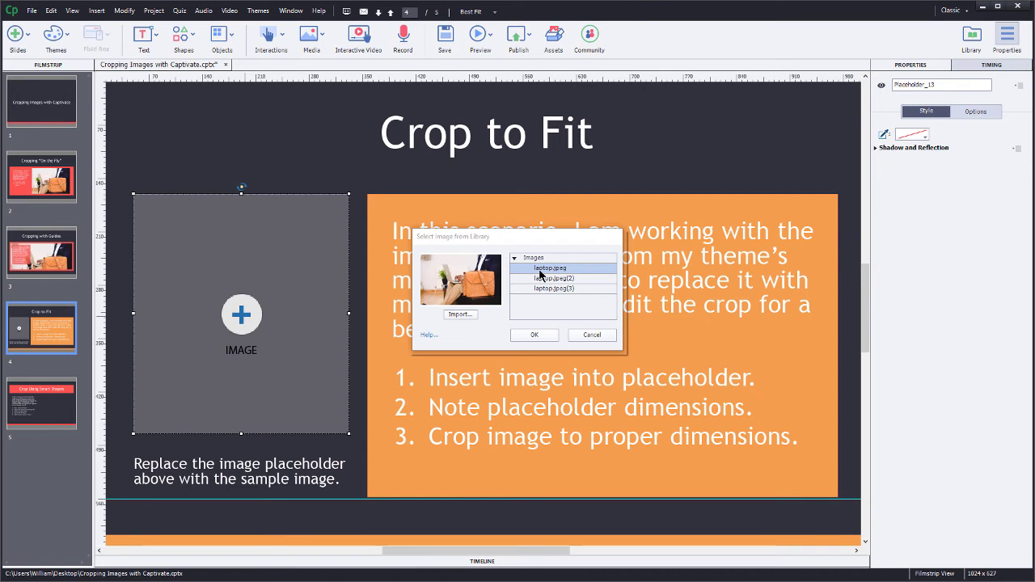
left_click(554, 335)
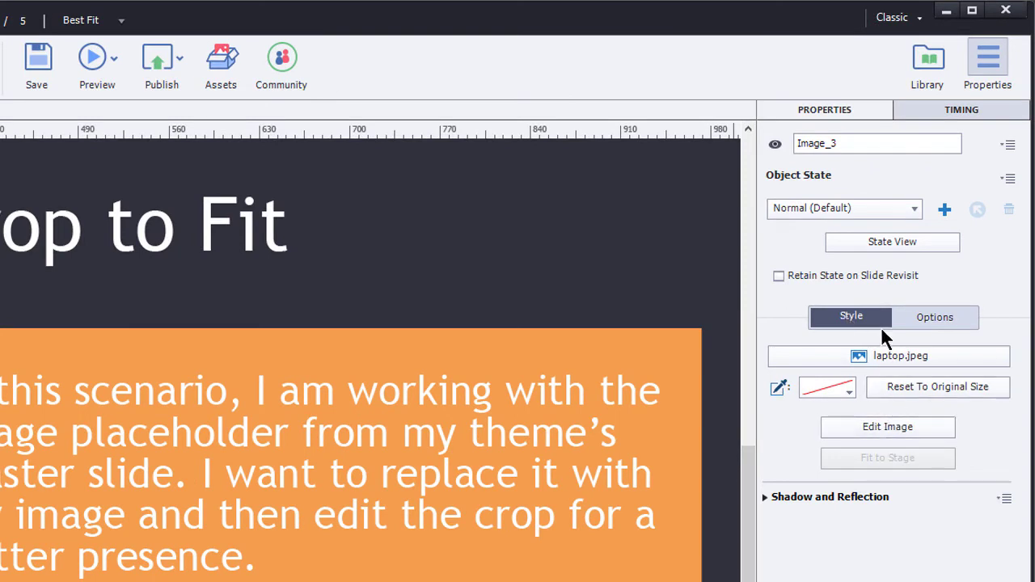
Confirm the placed laptop.jpeg is 282 × 314, then open its resize and crop editor
left_click(942, 316)
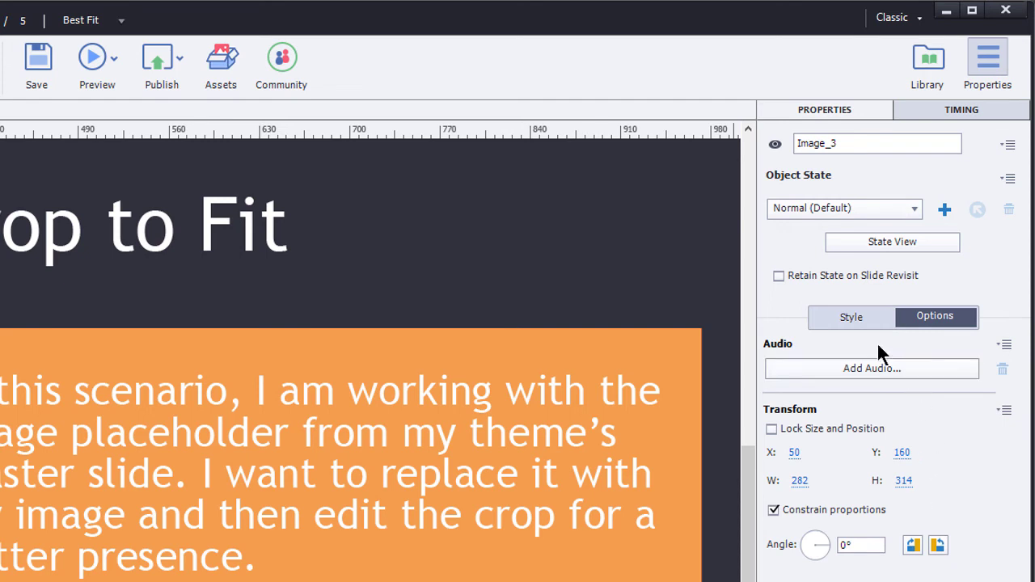
left_click(847, 317)
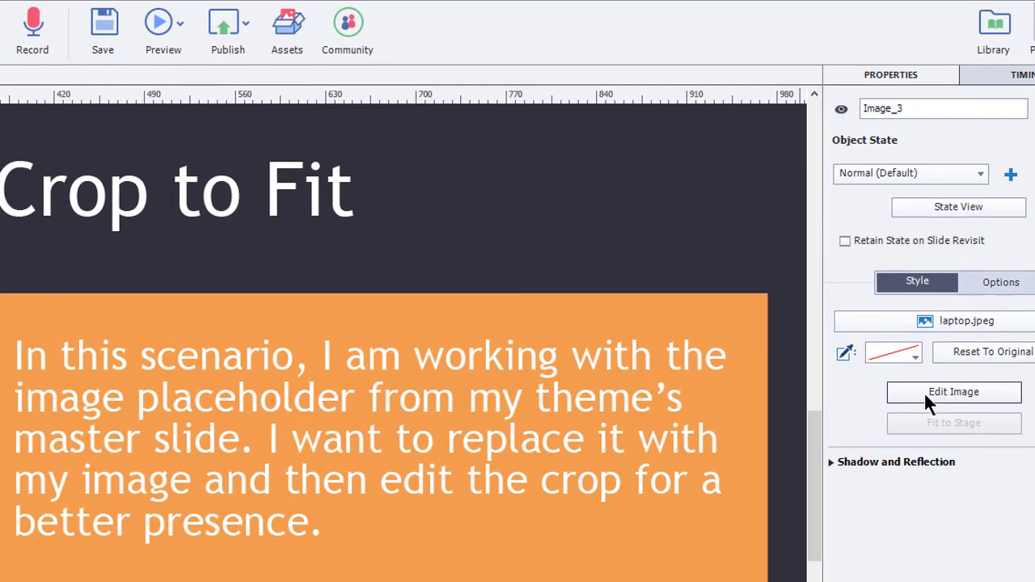
left_click(889, 427)
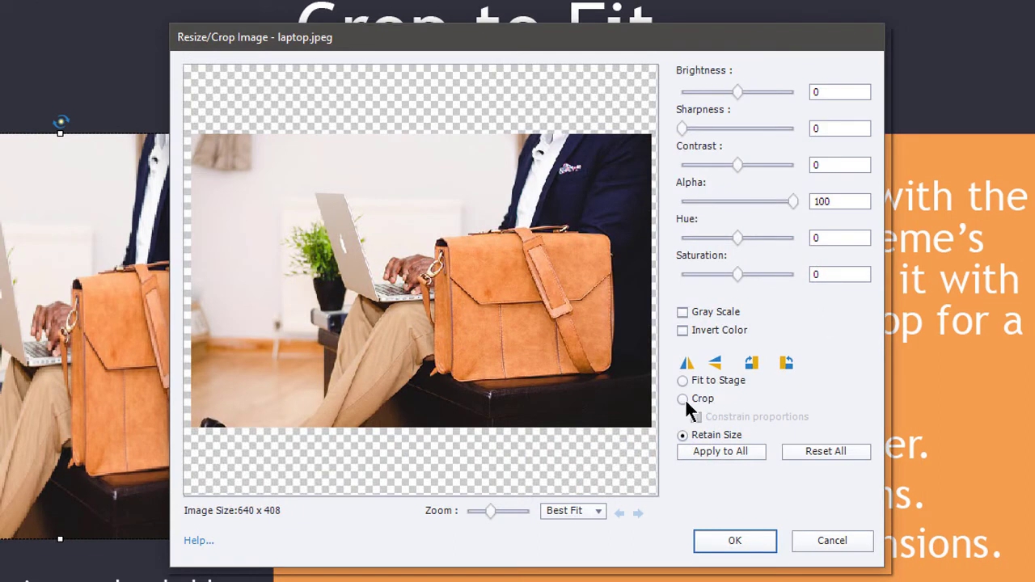
In crop mode, drag the left and top crop edges to about 283 × 314 around the bag
left_click(683, 399)
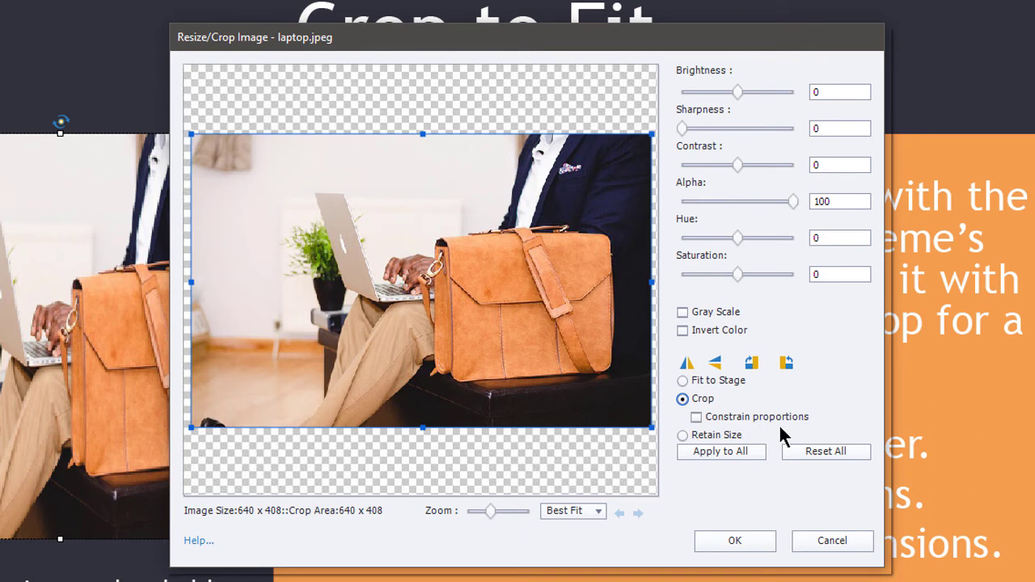
left_click_drag(527, 32, 664, 32)
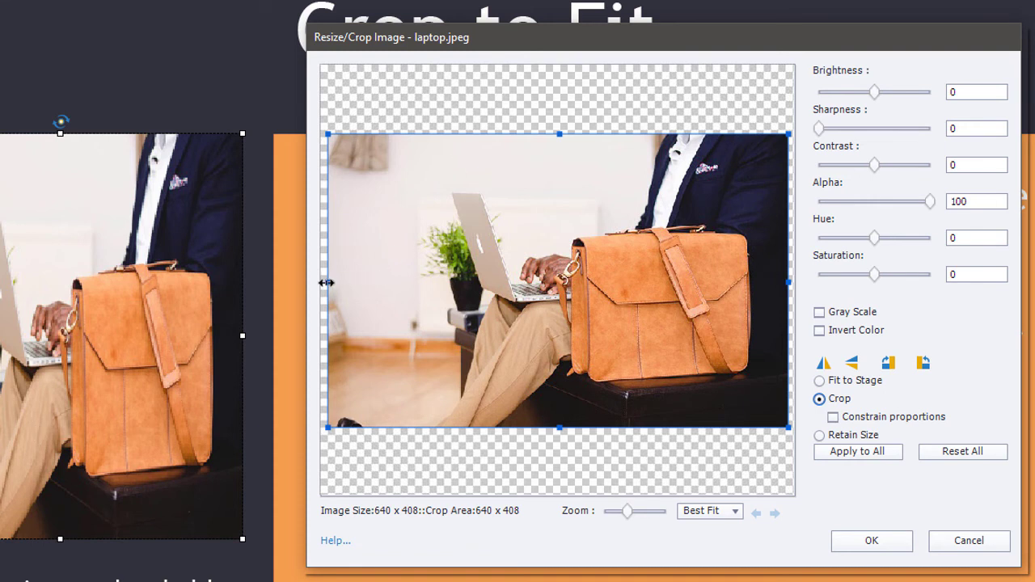
left_click_drag(327, 282, 583, 308)
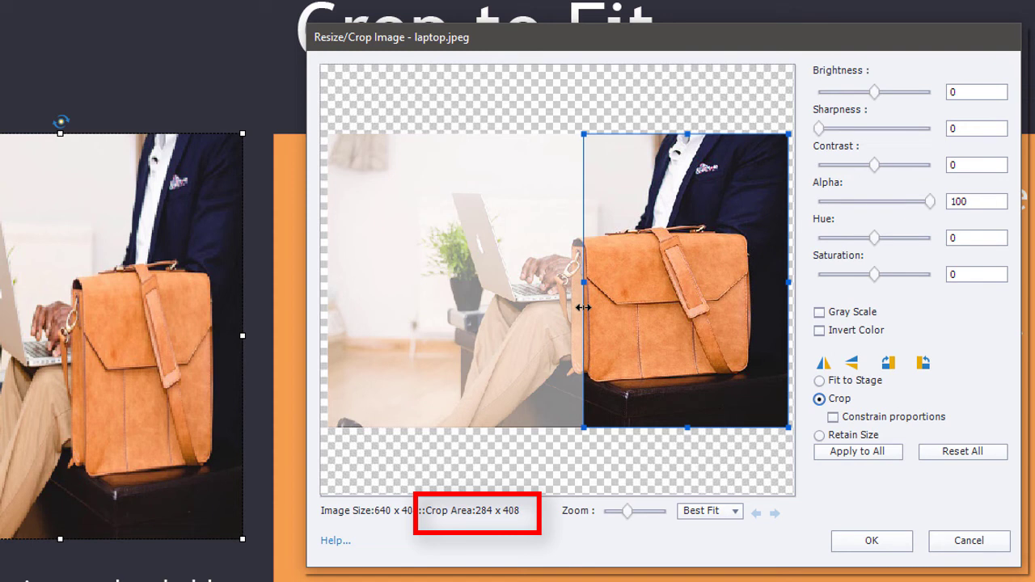
left_click_drag(582, 307, 584, 307)
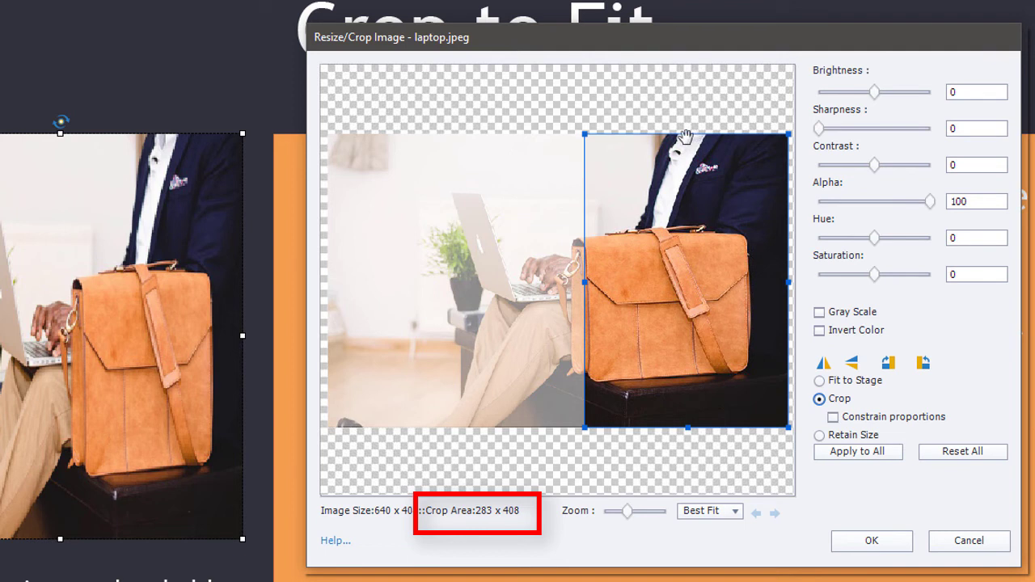
left_click_drag(686, 133, 704, 200)
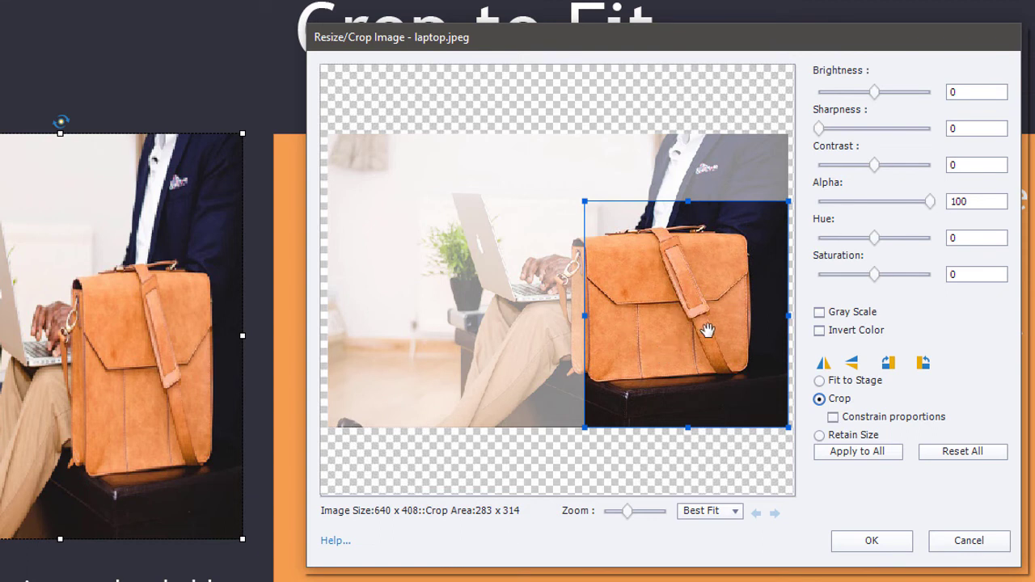
Move the crop area over the laptop and hands, then apply the 282 × 312 crop
left_click_drag(706, 332, 538, 293)
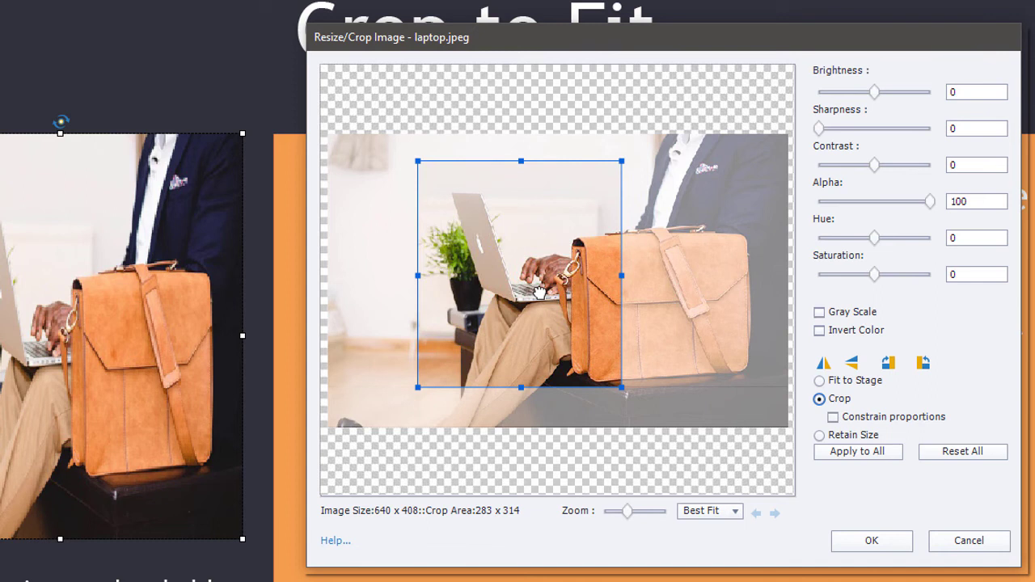
left_click_drag(539, 293, 541, 280)
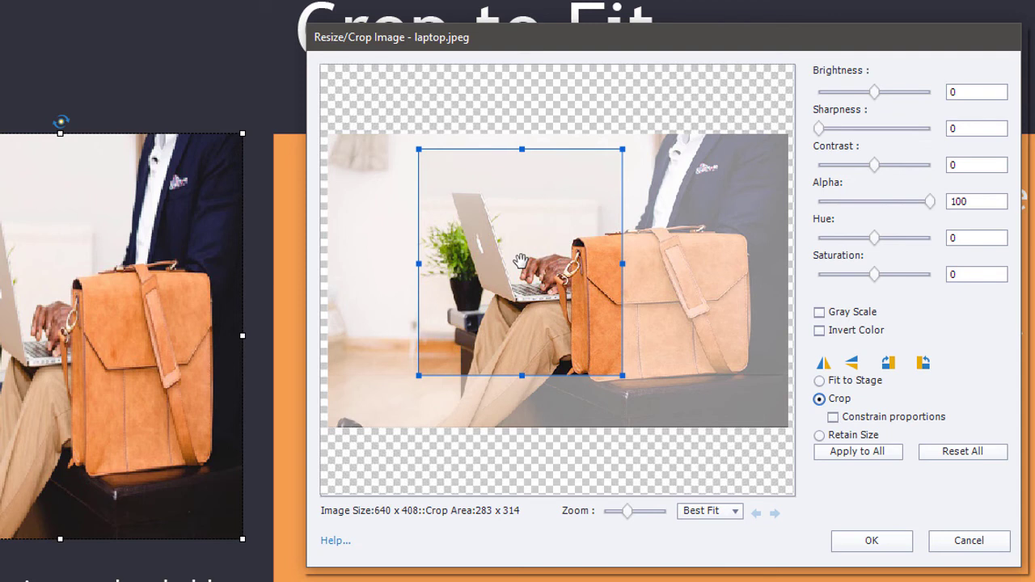
left_click(862, 537)
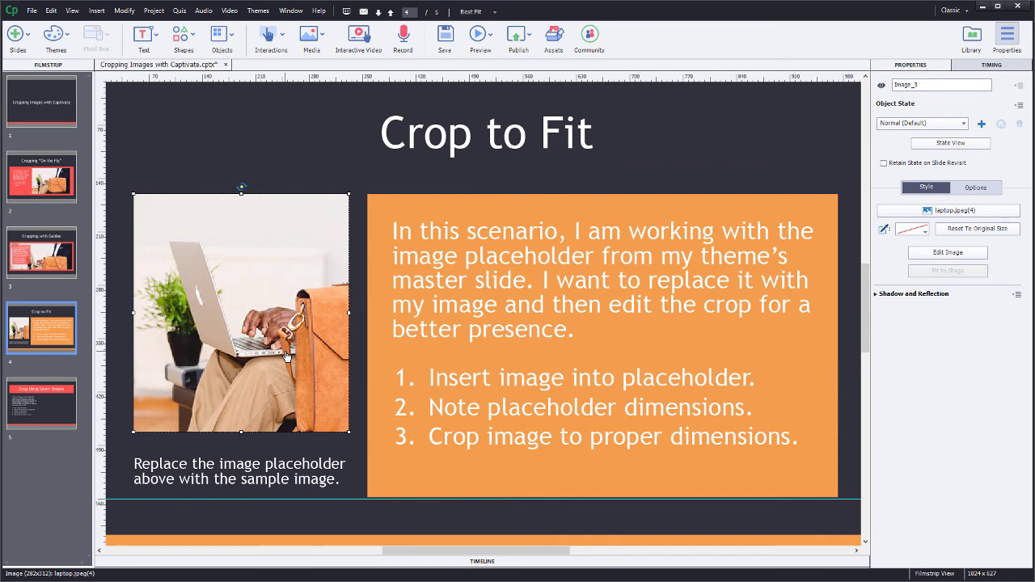
On the Crop Using Smart Shapes slide, draw a 940 × 547 rectangle over nearly the whole slide
left_click(42, 400)
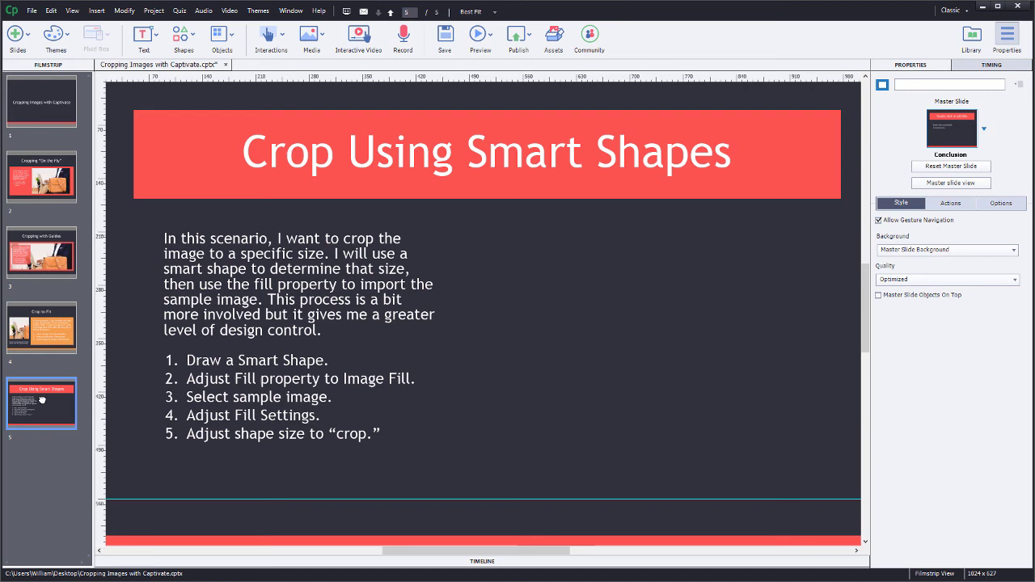
left_click(193, 42)
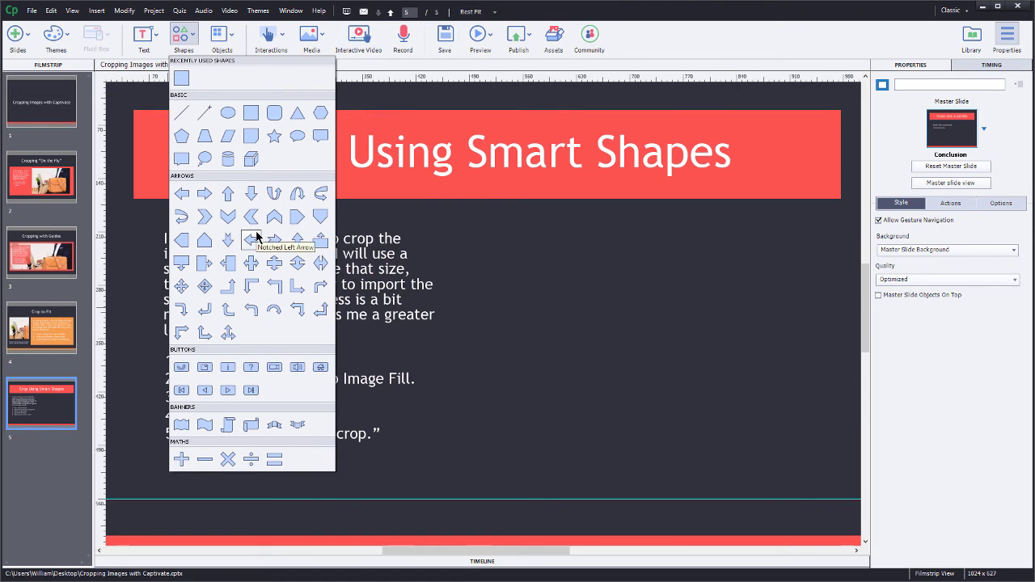
left_click(251, 117)
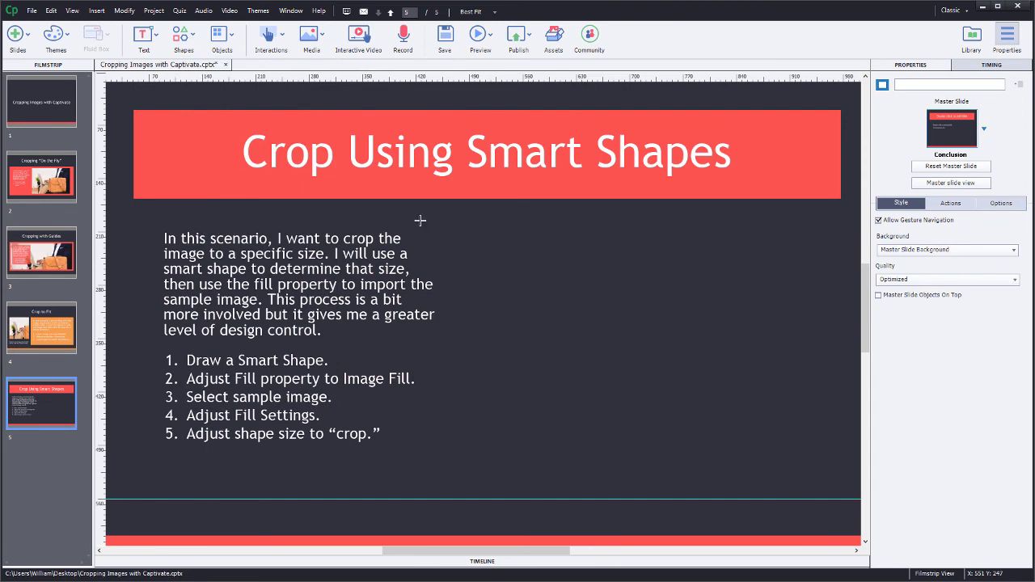
left_click_drag(128, 106, 845, 524)
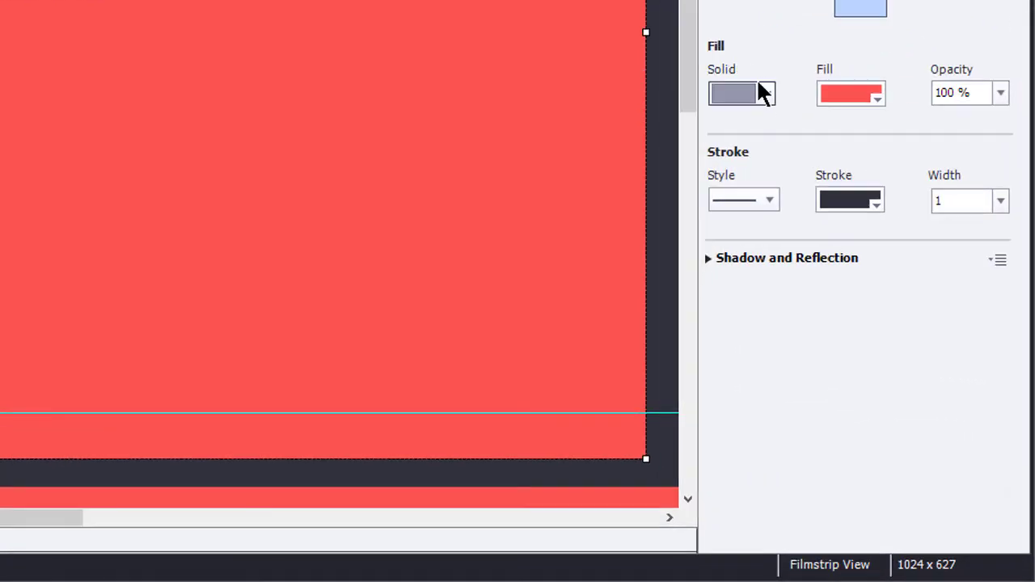
Change the rectangle's fill from solid red to Image Fill with the blue grid texture
left_click(765, 95)
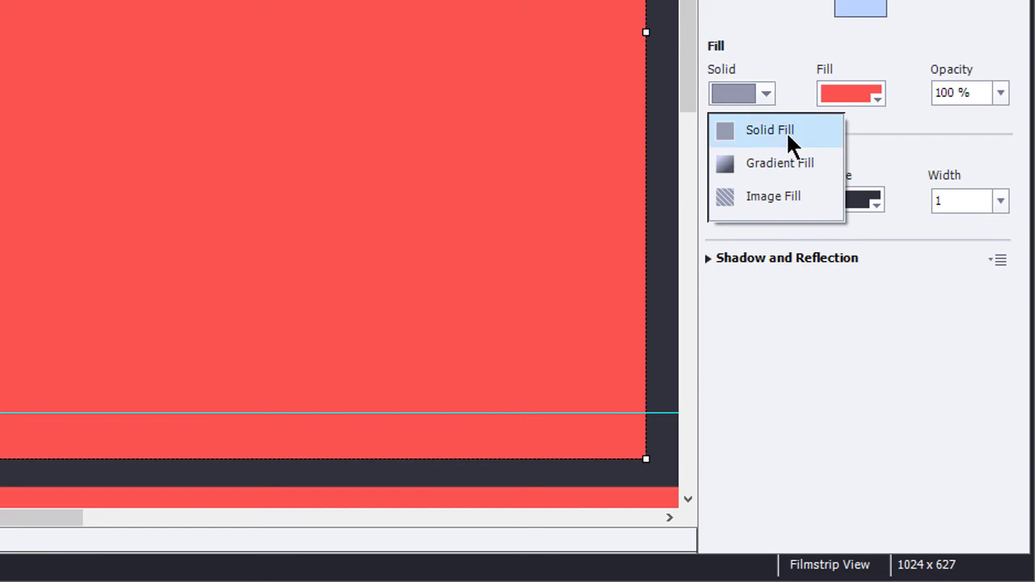
left_click(773, 196)
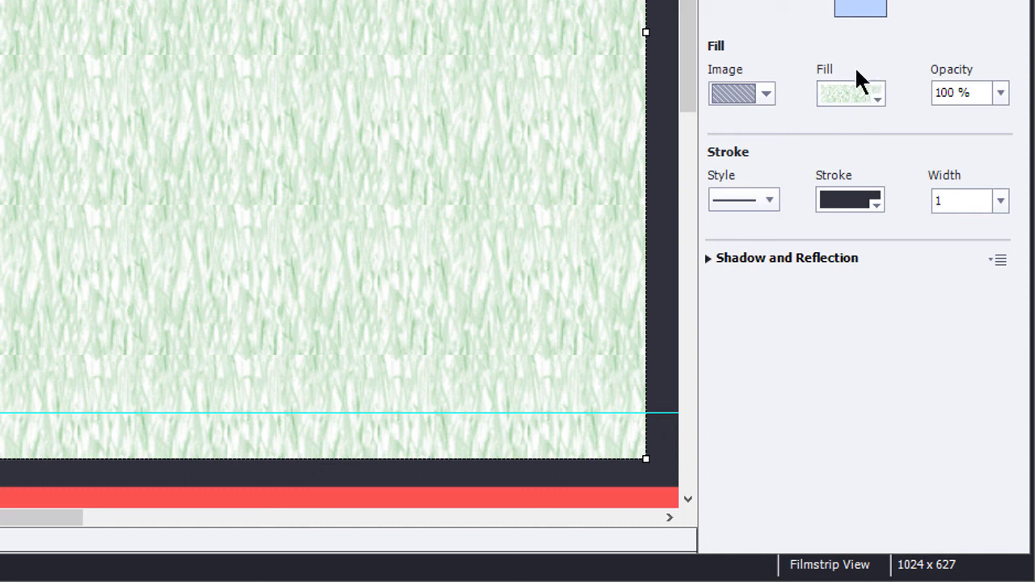
left_click(873, 95)
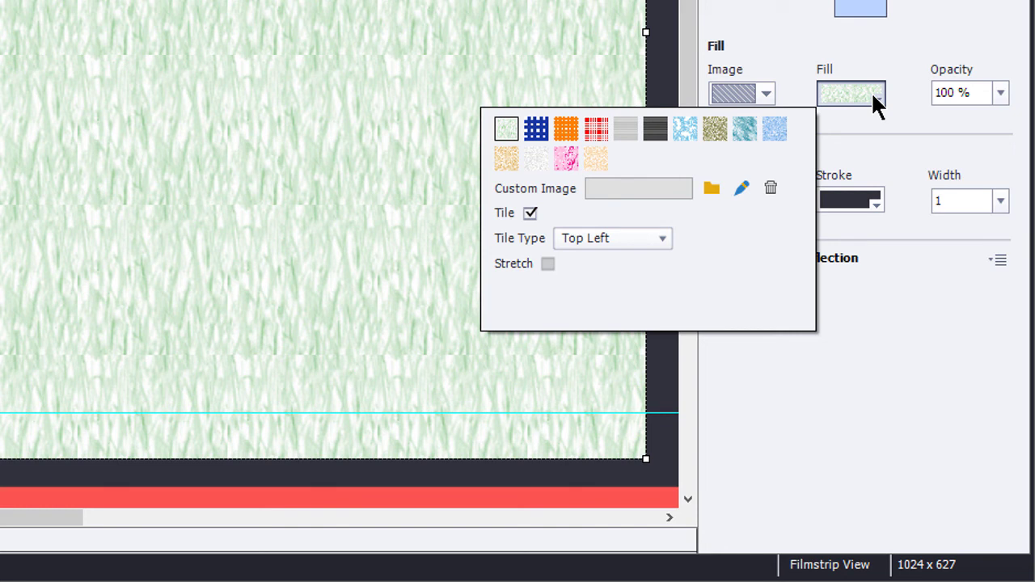
left_click(534, 128)
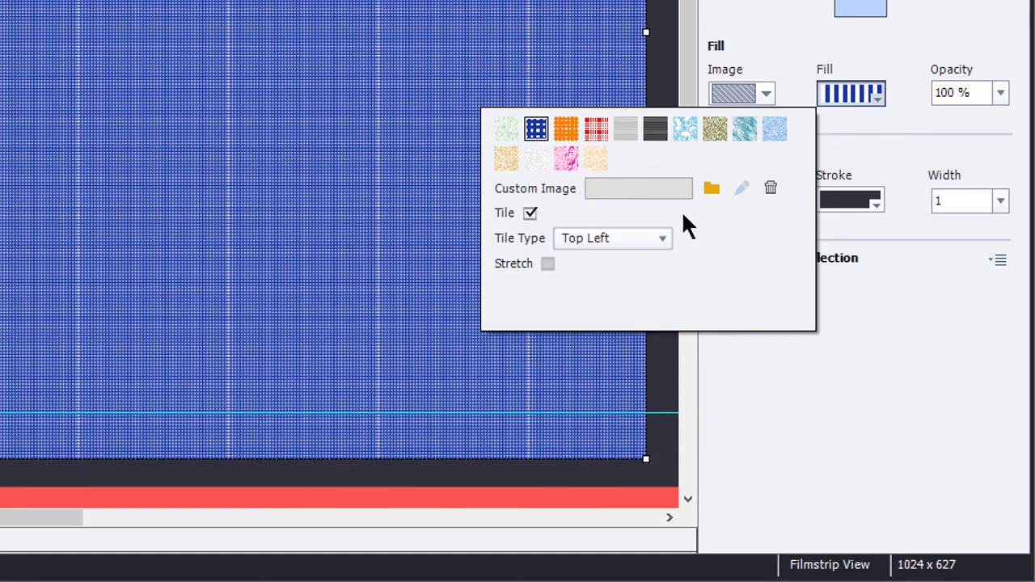
Replace the blue grid with laptop.jpeg chosen from the library as a custom image
left_click(709, 188)
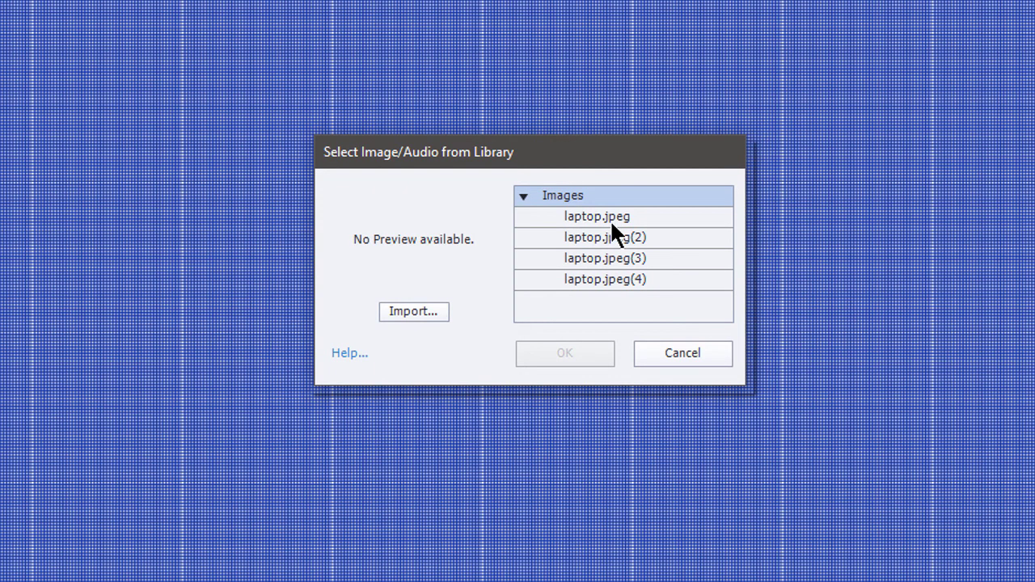
left_click(612, 229)
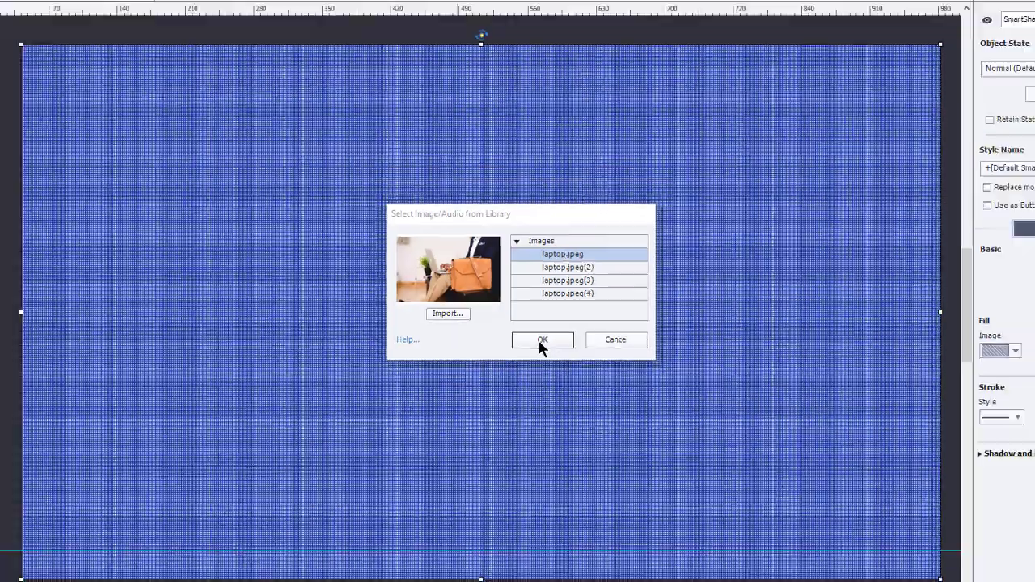
left_click(561, 357)
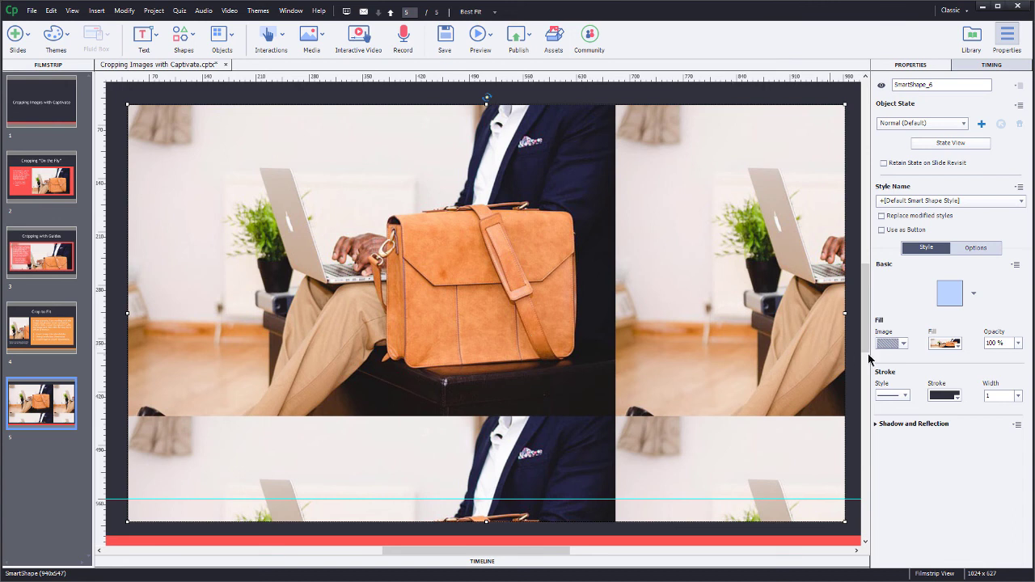
Uncheck Tile and Stretch in the fill settings so laptop.jpeg appears once, centred
left_click(954, 346)
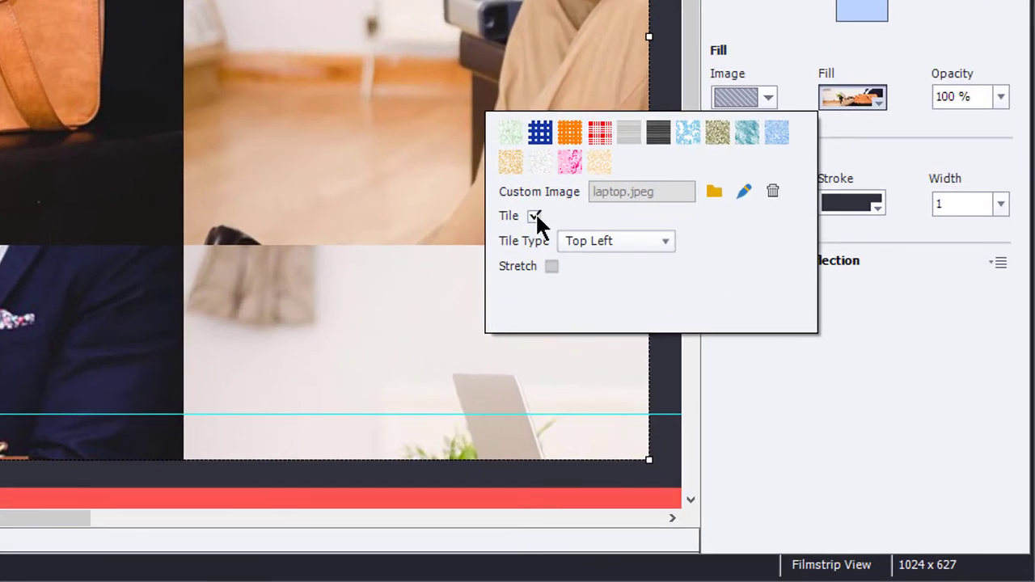
left_click(535, 214)
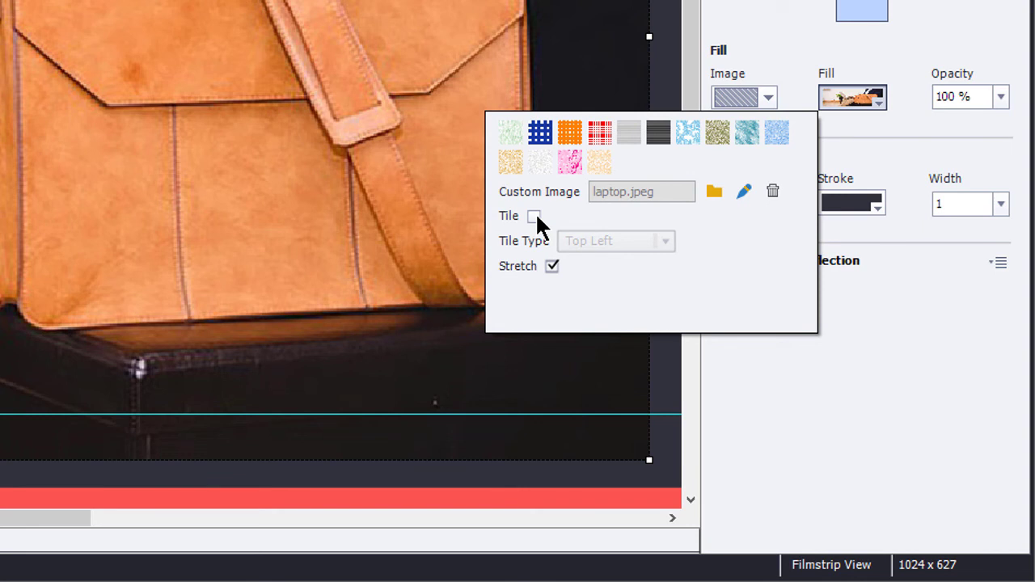
left_click(550, 267)
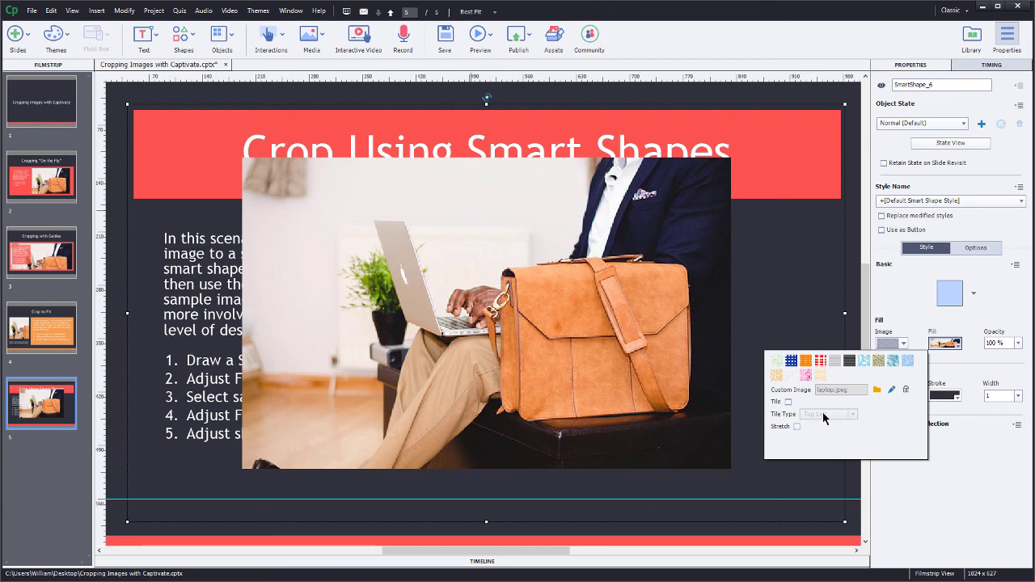
Resize the photo-filled shape to 580 × 274 beside the instruction list
left_click(919, 311)
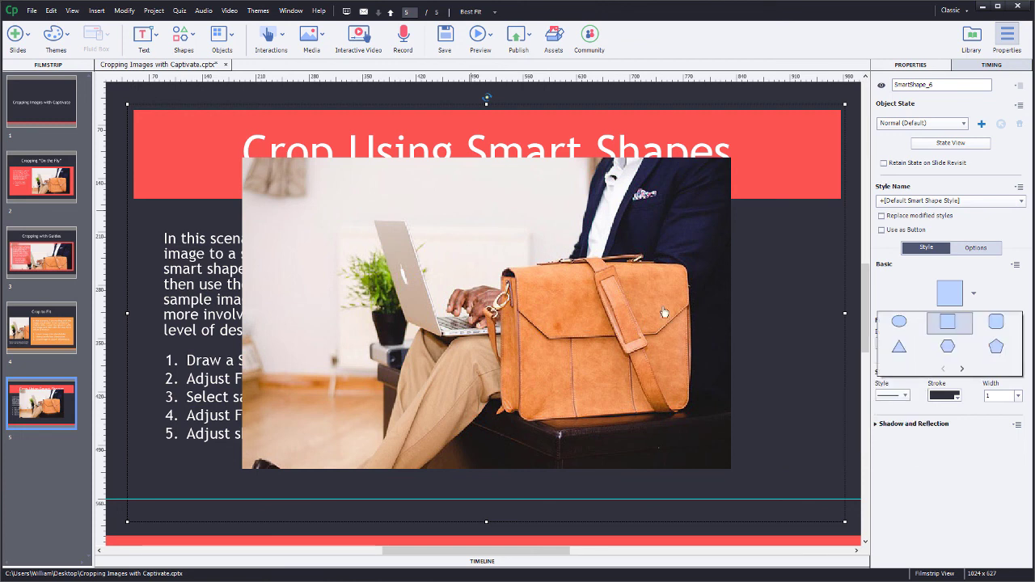
left_click(126, 103)
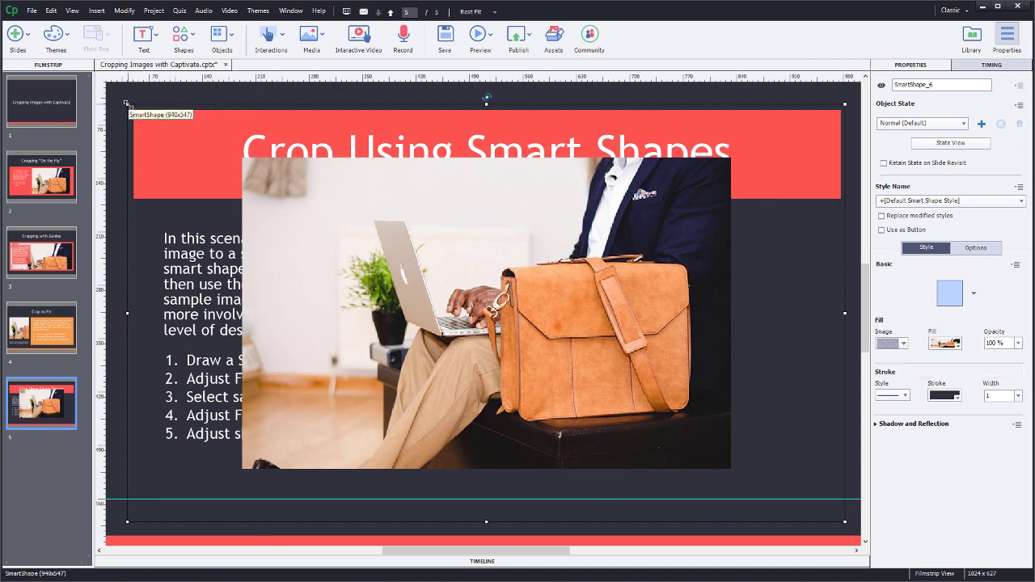
left_click_drag(126, 104, 457, 229)
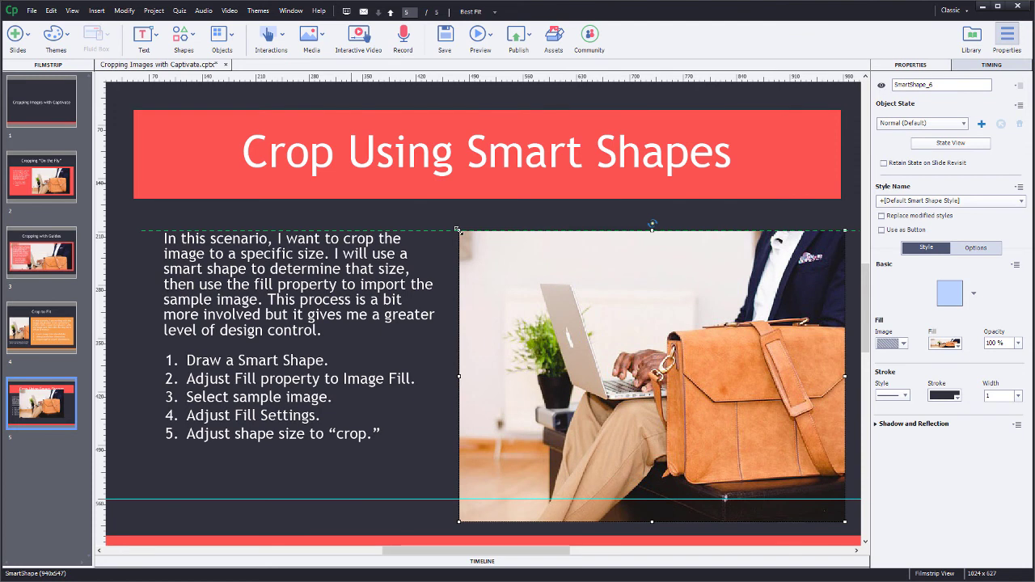
left_click_drag(457, 229, 458, 230)
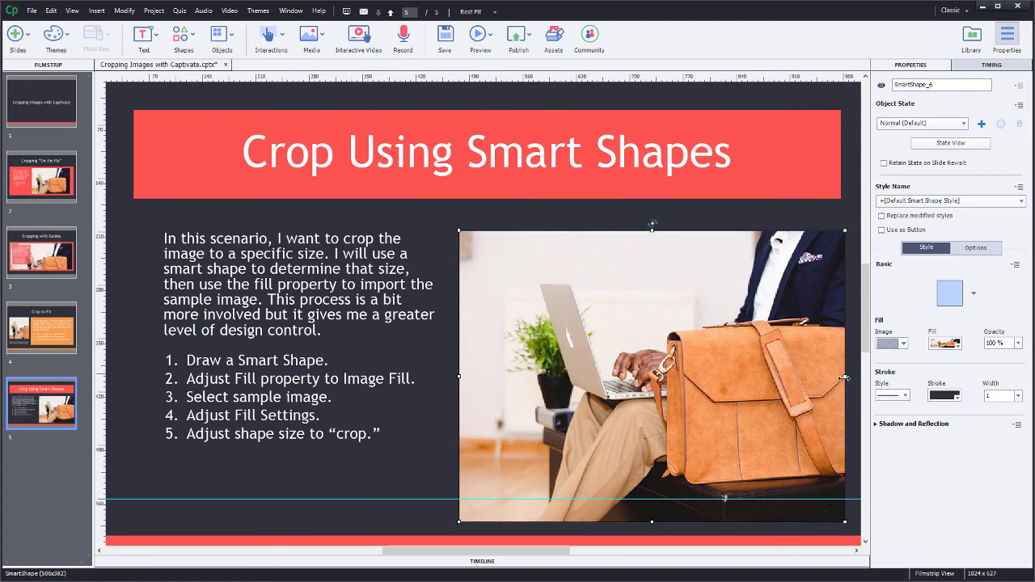
left_click_drag(841, 377, 840, 382)
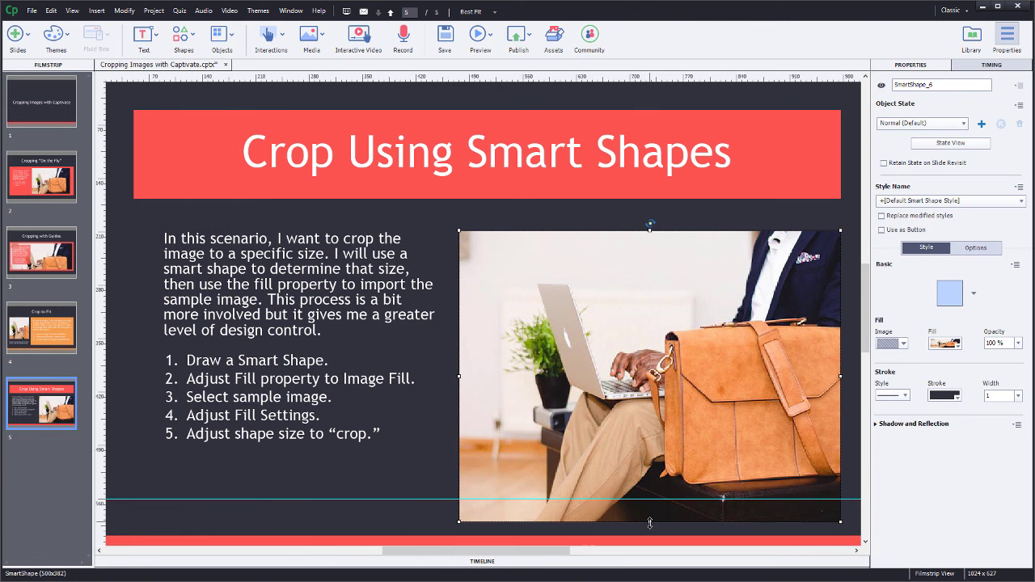
left_click_drag(649, 522, 637, 439)
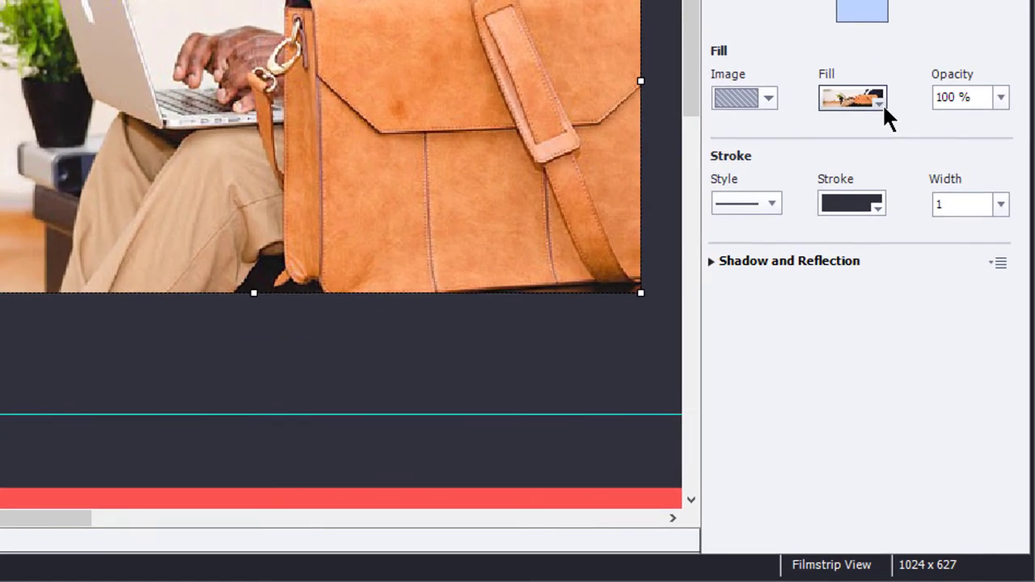
From the Fill settings, open the 640 × 408 laptop.jpeg fill in the crop editor and move it aside
left_click(877, 100)
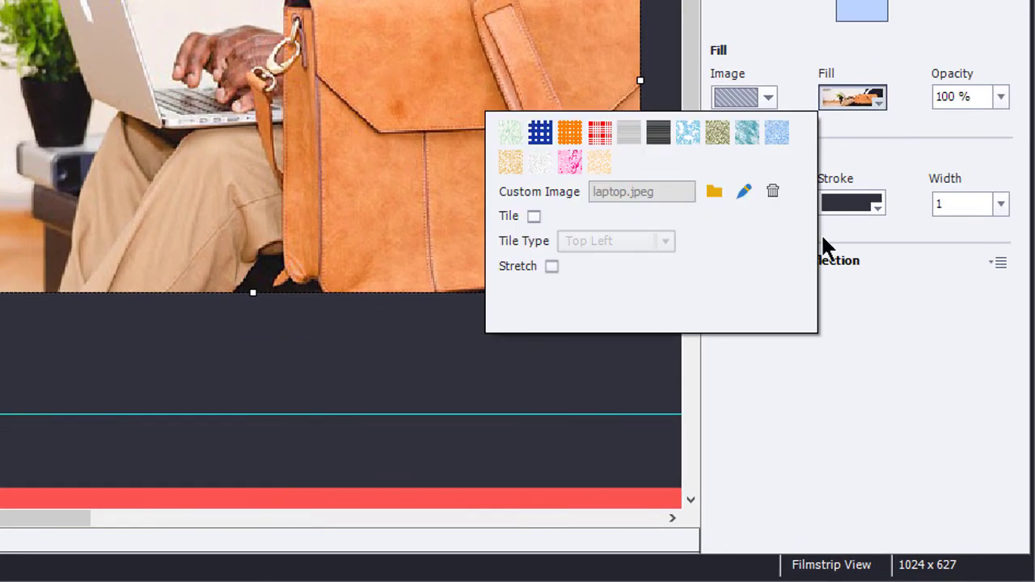
left_click(743, 191)
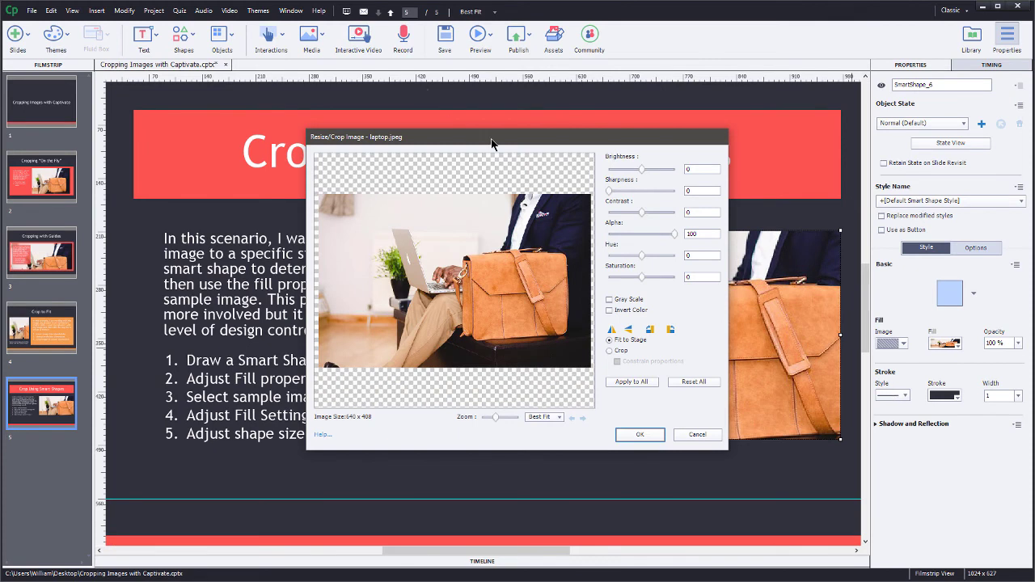
mouse_move(494, 138)
left_mouse_down()
mouse_move(347, 162)
mouse_move(189, 157)
left_mouse_up()
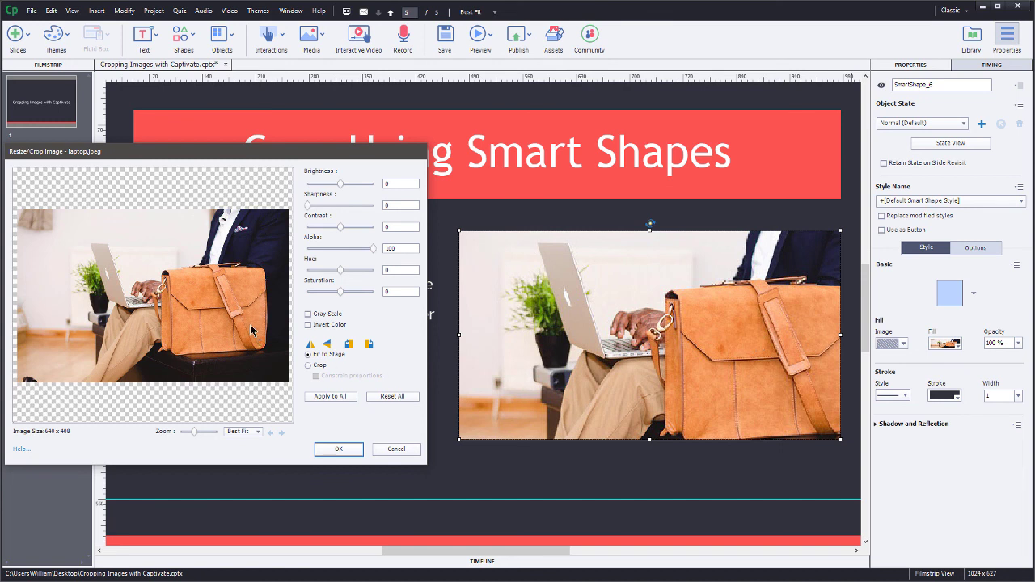
Crop the laptop.jpeg fill to about 601 × 403, trimming the right side, and apply it
left_click(308, 365)
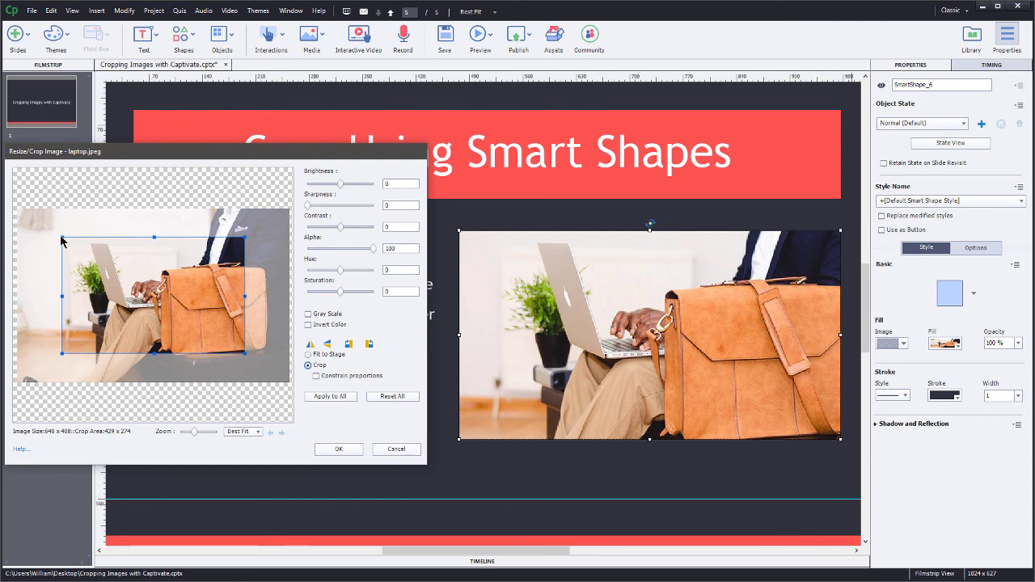
left_click_drag(62, 237, 16, 209)
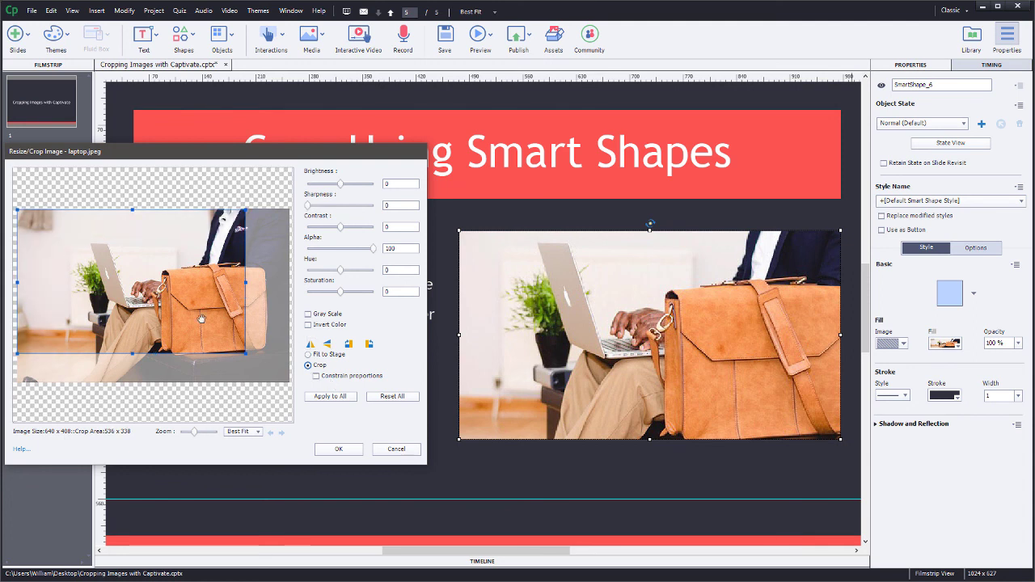
left_click_drag(244, 354, 293, 391)
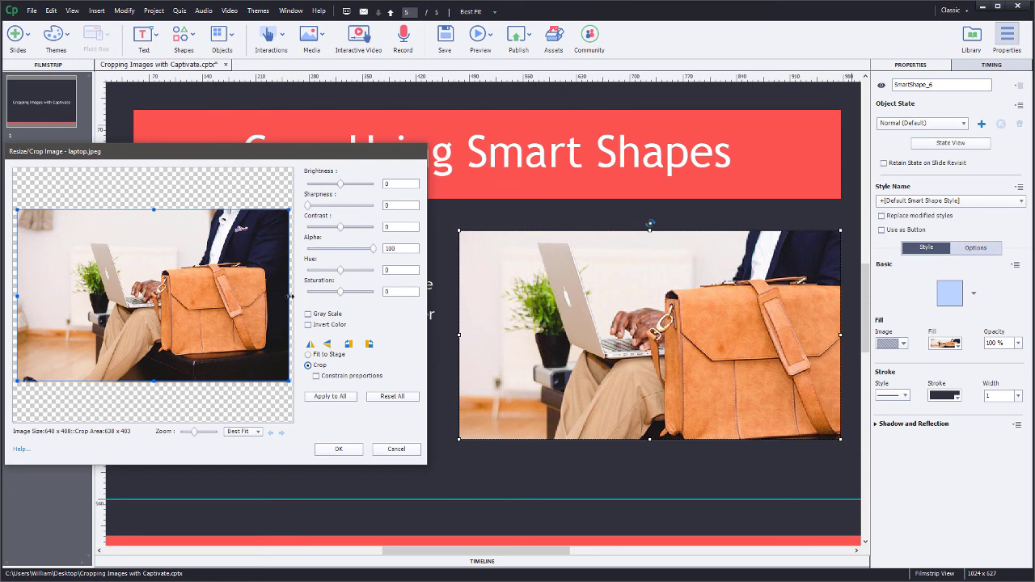
left_click_drag(290, 296, 264, 300)
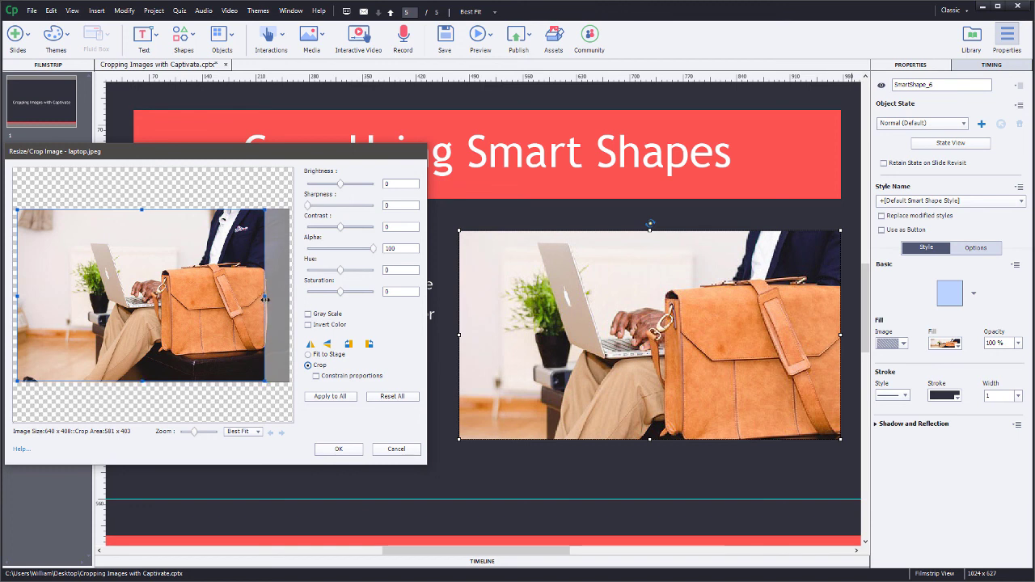
left_click(340, 455)
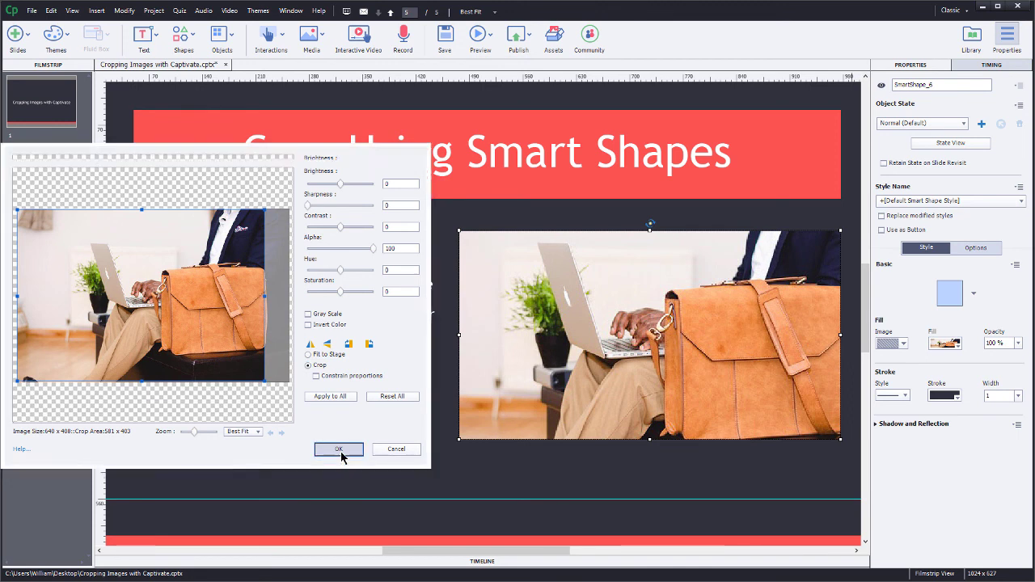